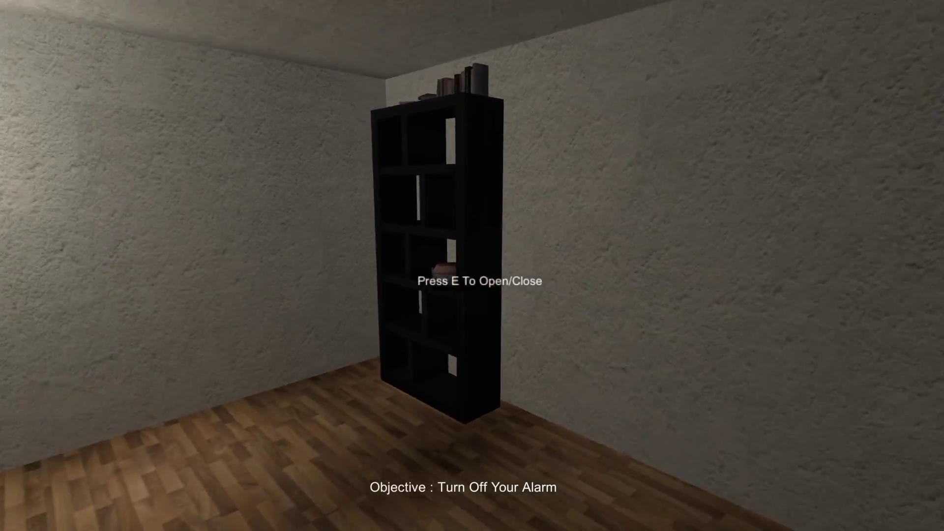
- Walk to the alarm clock, continue past the morning dialogue, and head for the bedroom door
key(w)
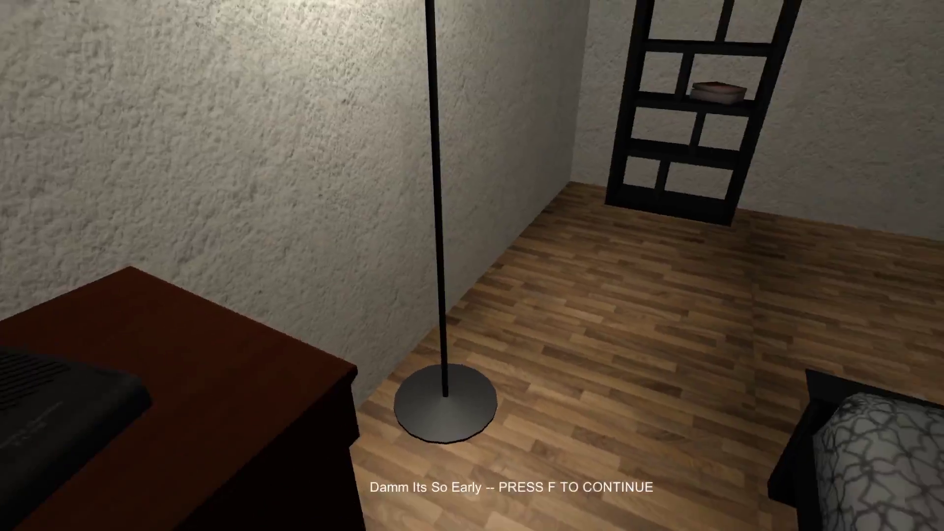
key(f)
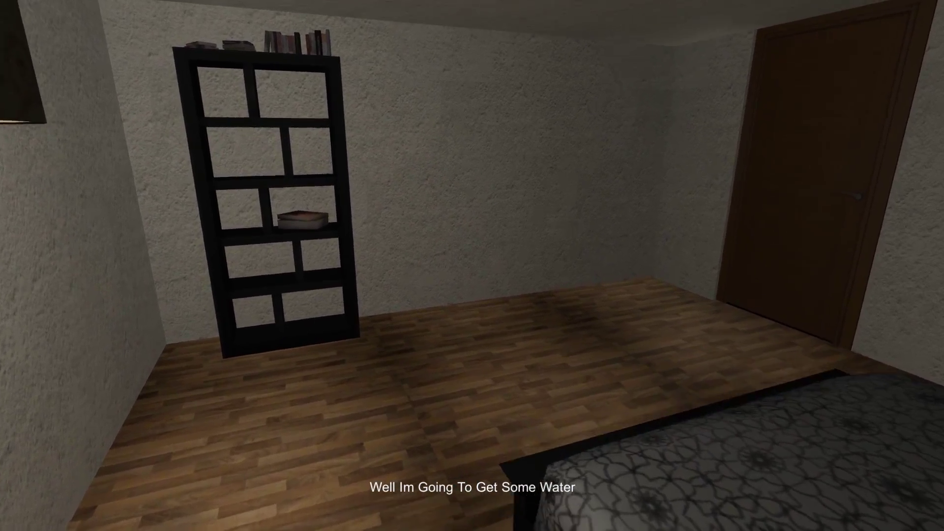
key(w)
key(w)
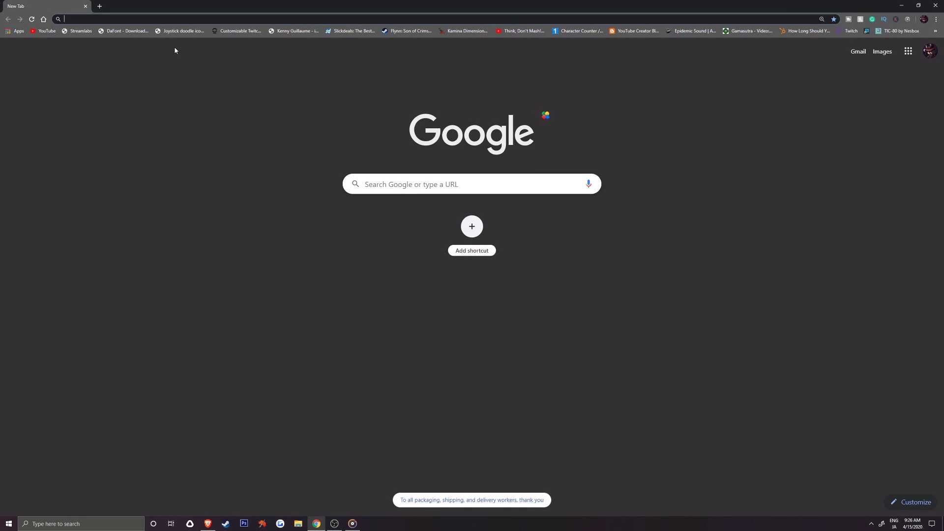
- Load 7-zip.org and highlight the 64-bit x64 build in the 7-Zip 19.00 download table
text(7-zi)
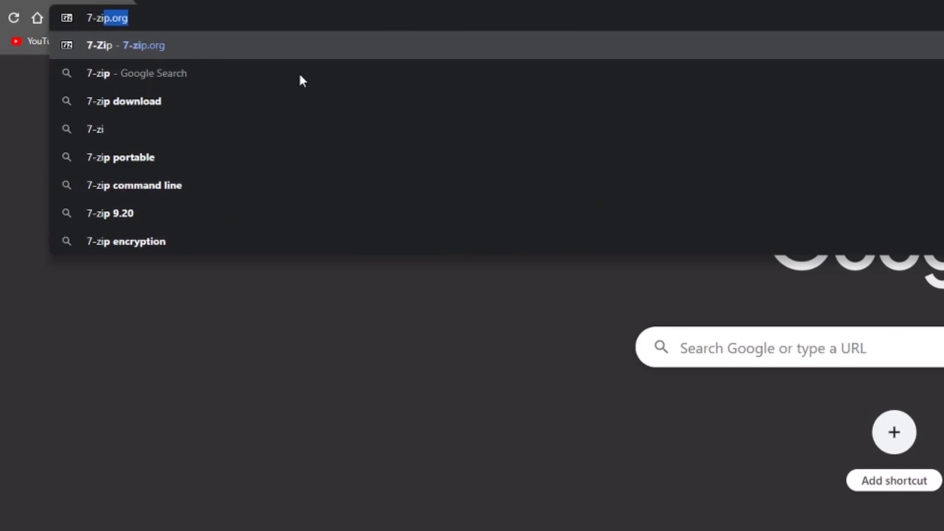
text(p.or)
key(Return)
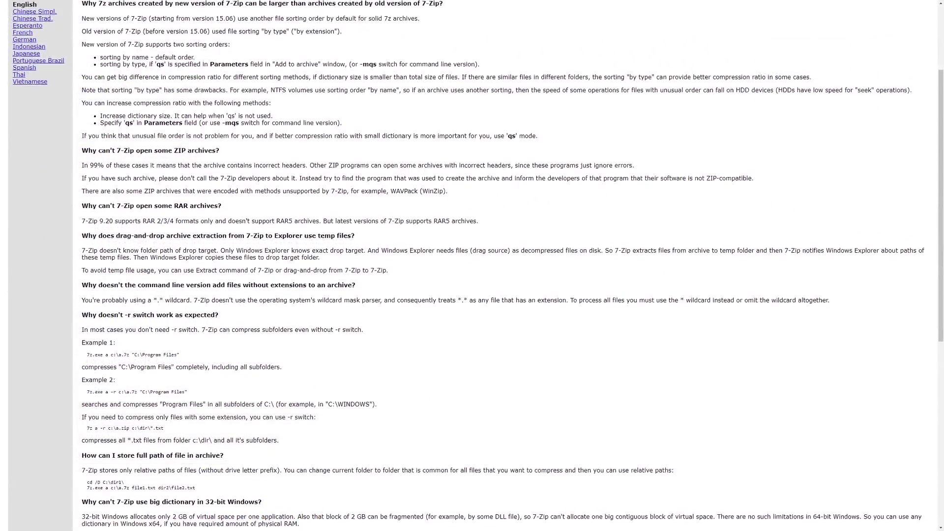
scroll(472, 265, down, 2)
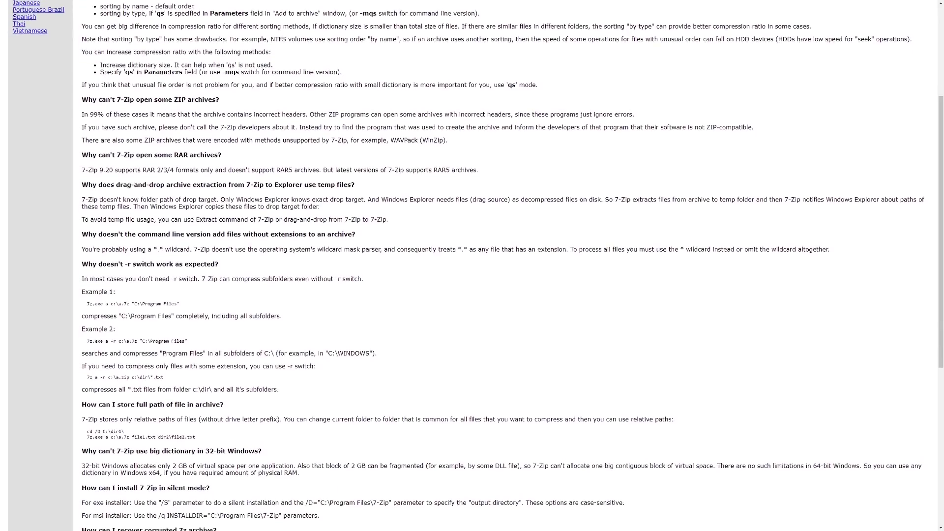
scroll(472, 266, down, 2)
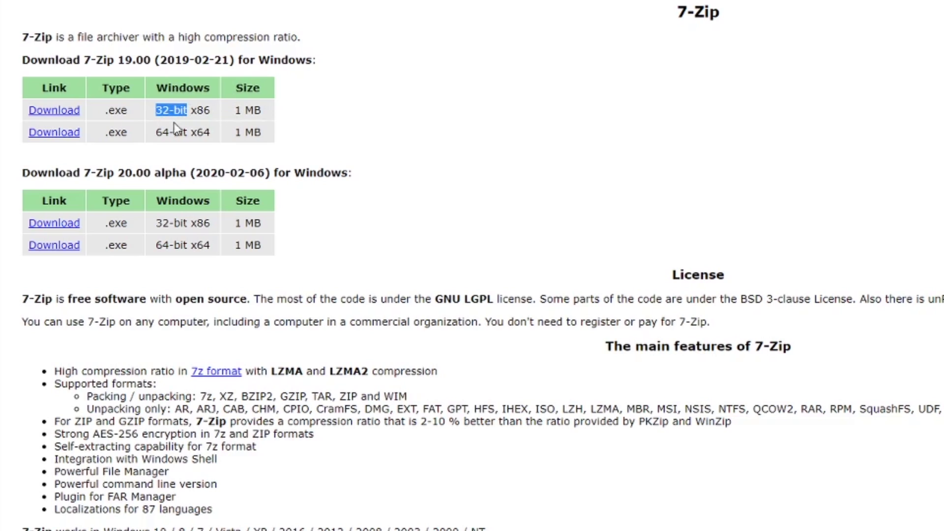
drag(155, 132, 187, 133)
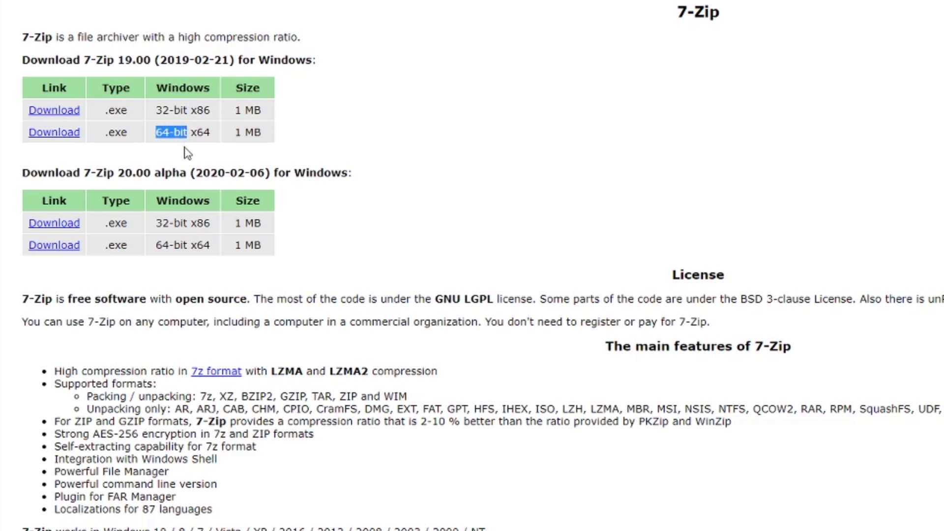
click(187, 154)
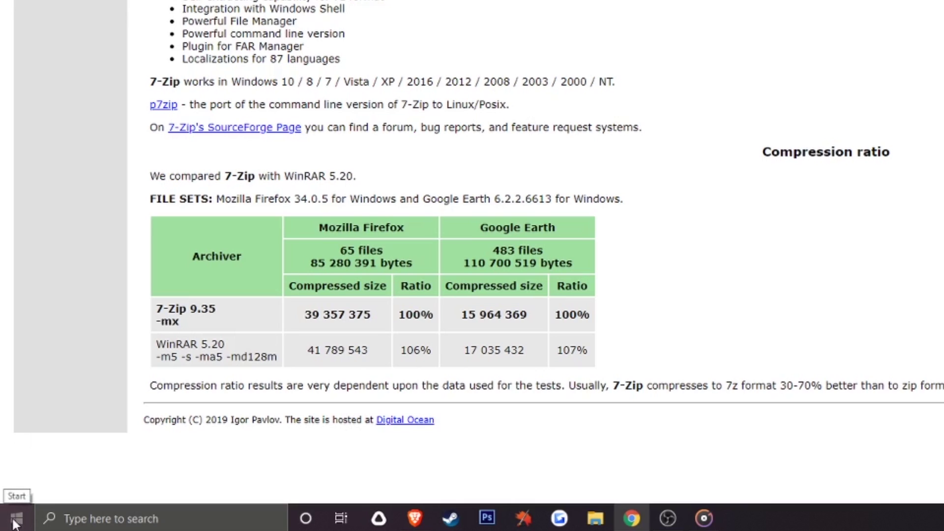
right_click(15, 522)
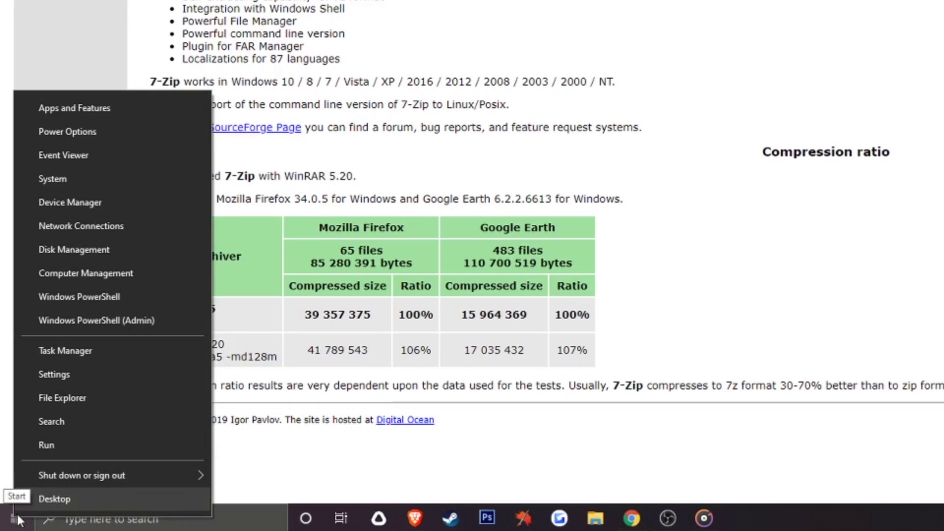
click(101, 179)
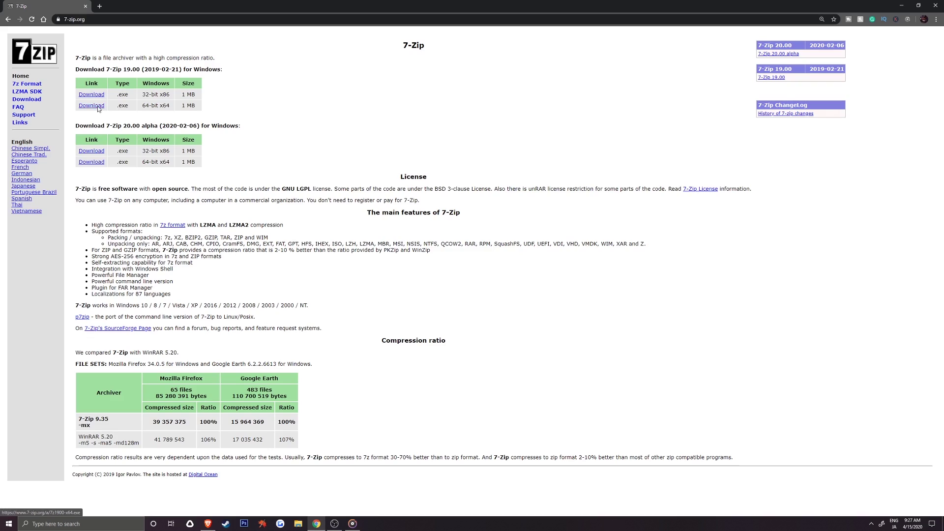
- Save the 64-bit installer 7z1900-x64.exe to the Desktop
click(98, 108)
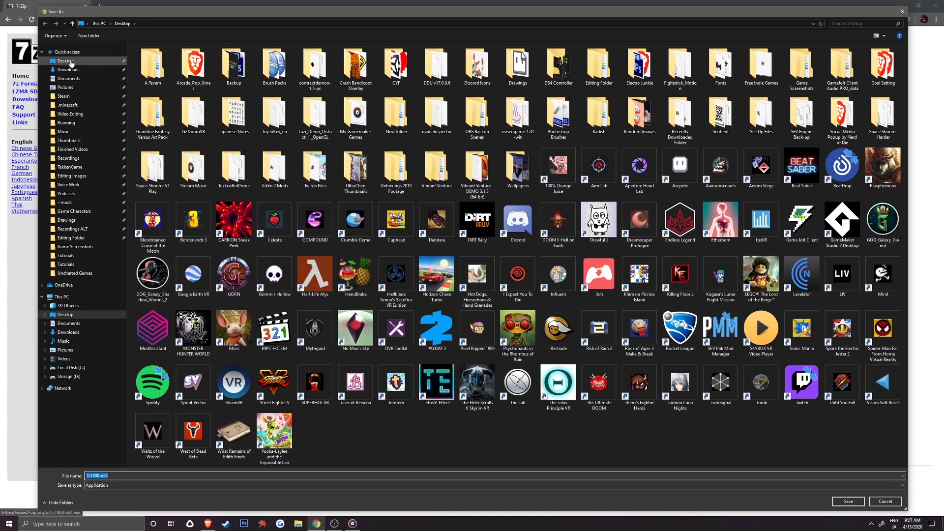
click(71, 61)
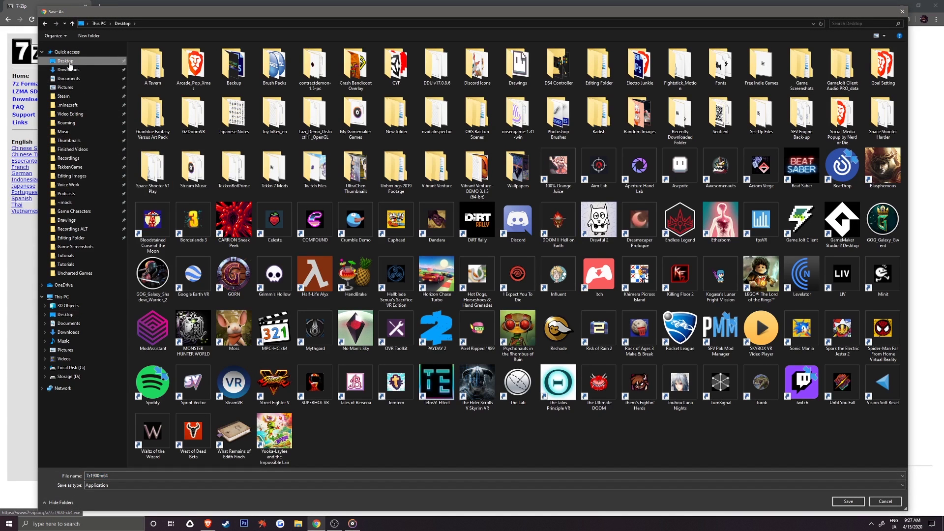
click(852, 507)
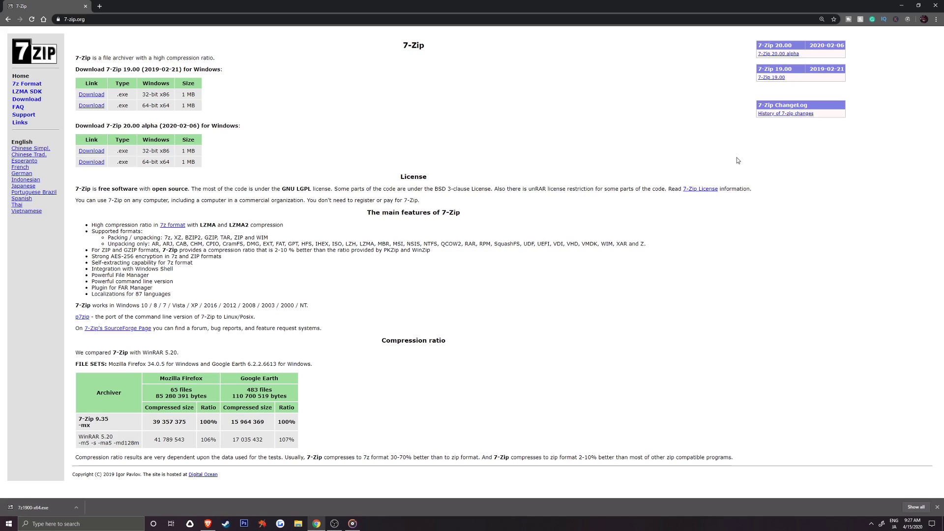
- In Chrome's advanced settings, toggle 'Ask where to save each file before downloading' off and back on
click(932, 36)
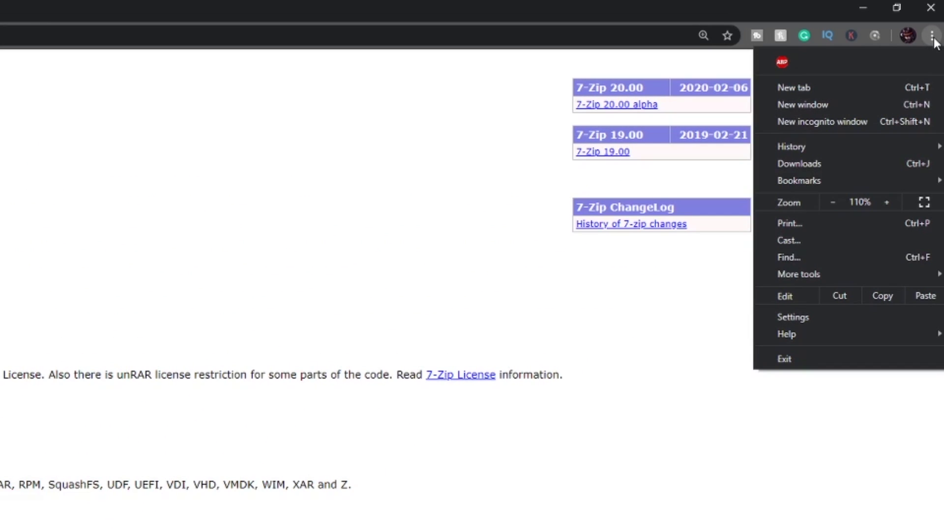
click(816, 318)
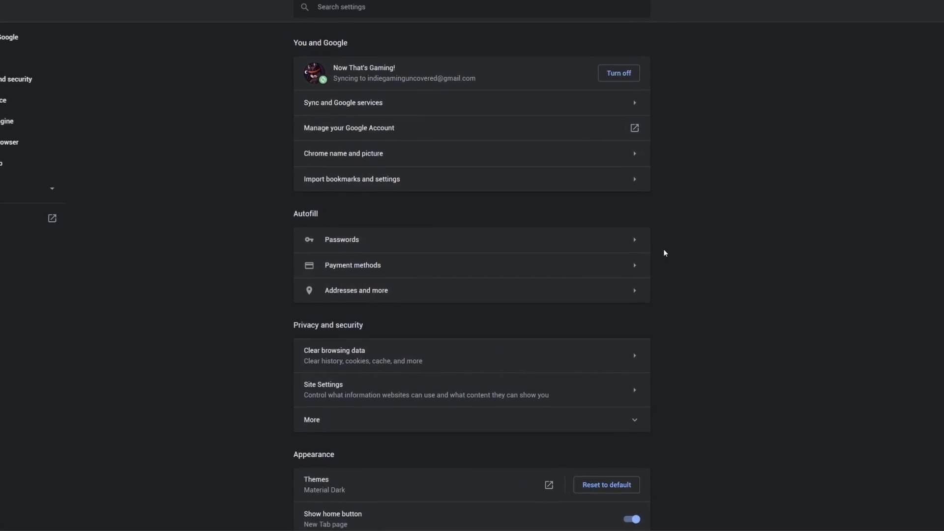
scroll(664, 251, down, 10)
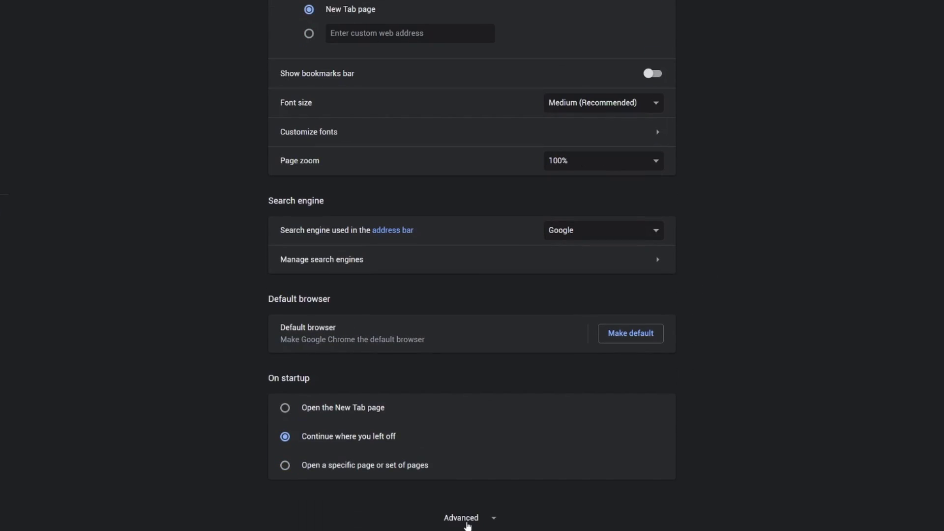
click(465, 520)
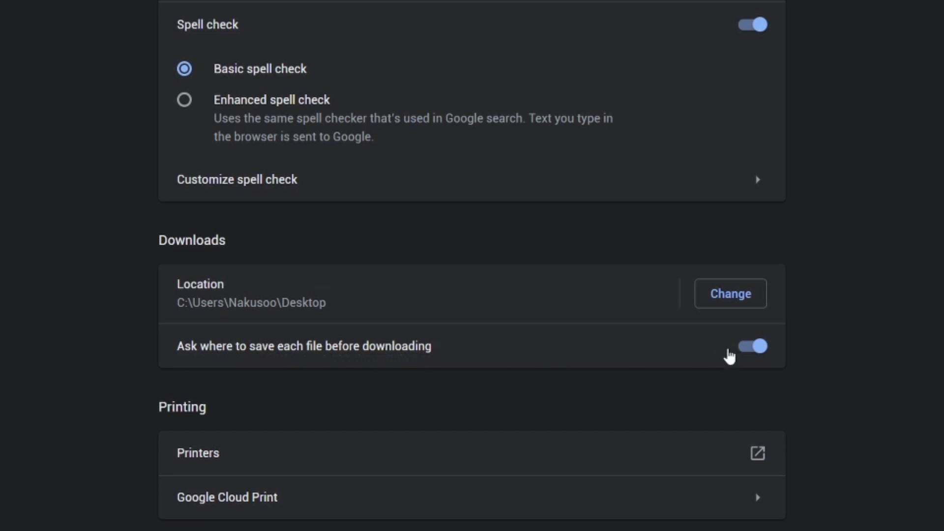
click(756, 348)
click(757, 349)
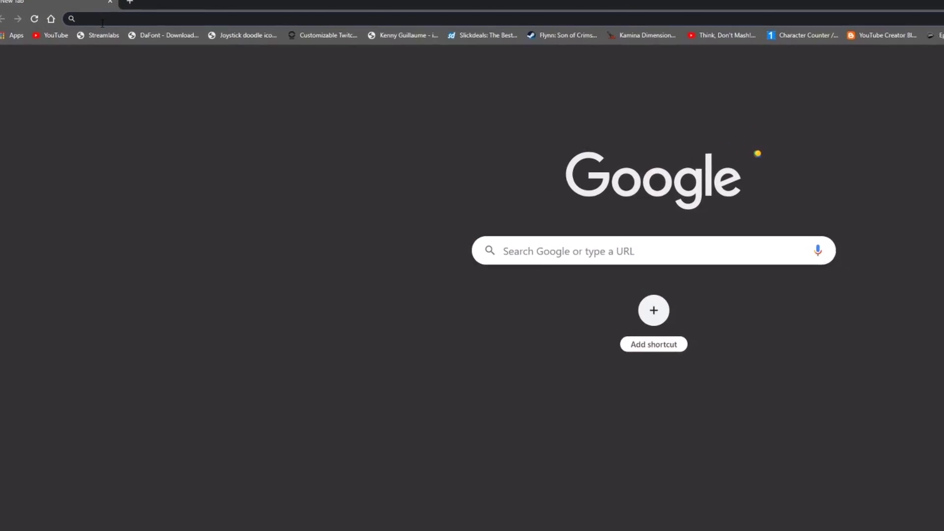
- Load itch.io and start a game search
text(itch.io)
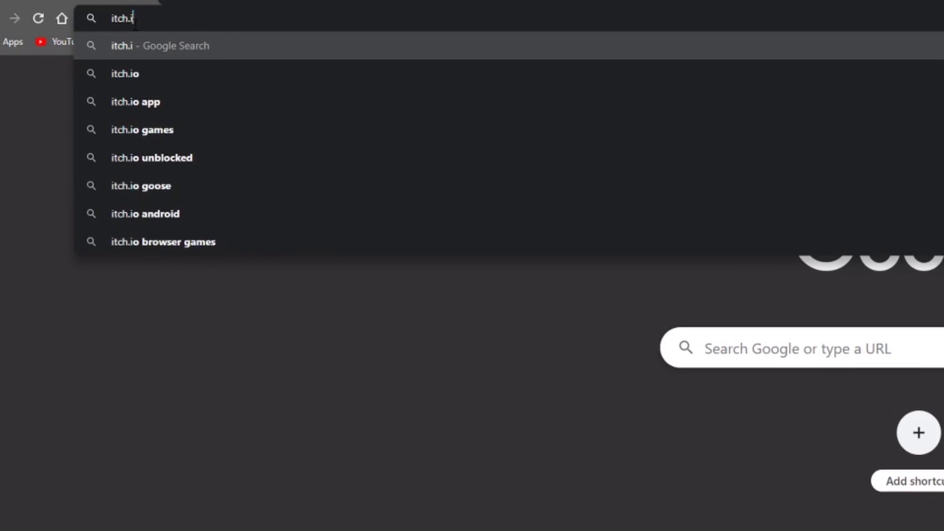
key(Return)
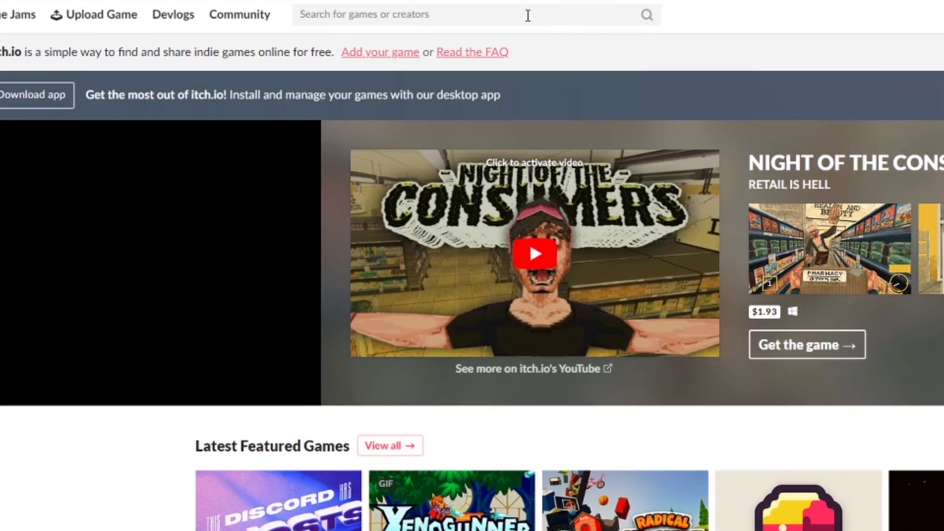
click(390, 35)
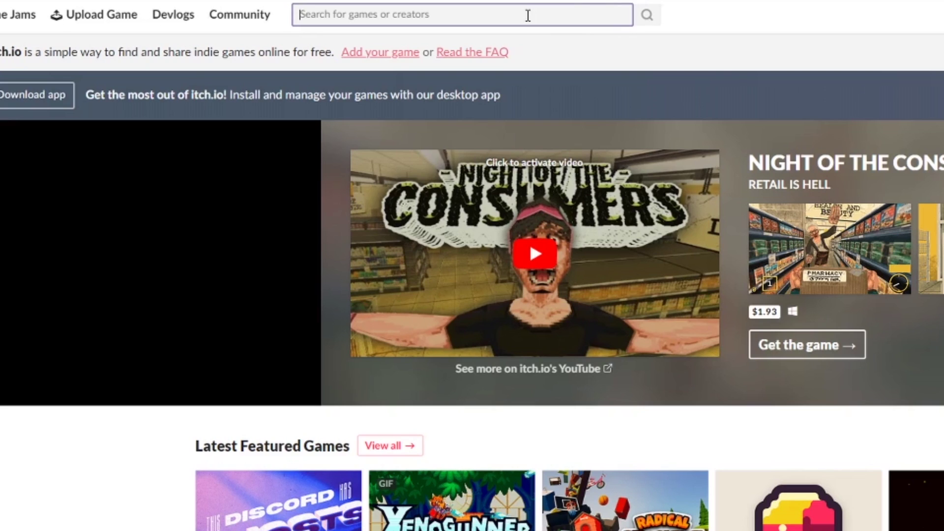
text(fnaf)
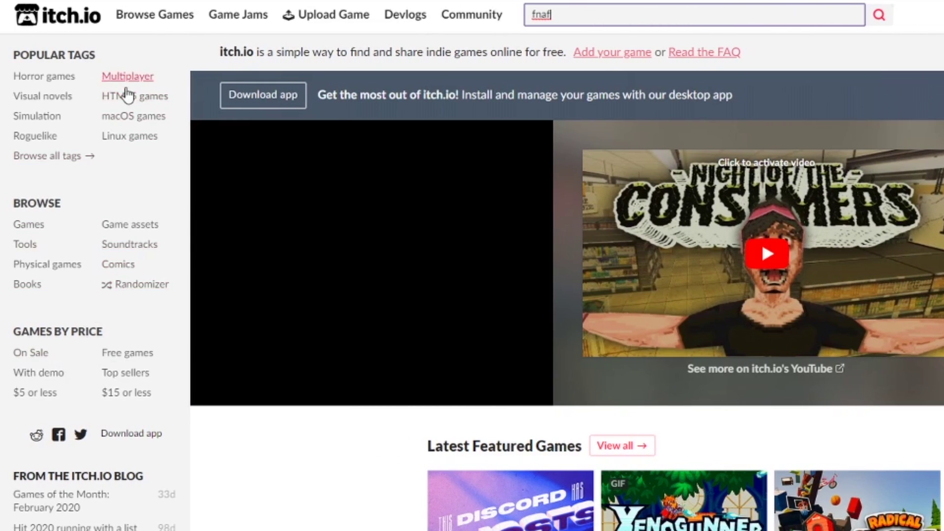
- Open the Eli game page and its Download Now payment offer
click(142, 283)
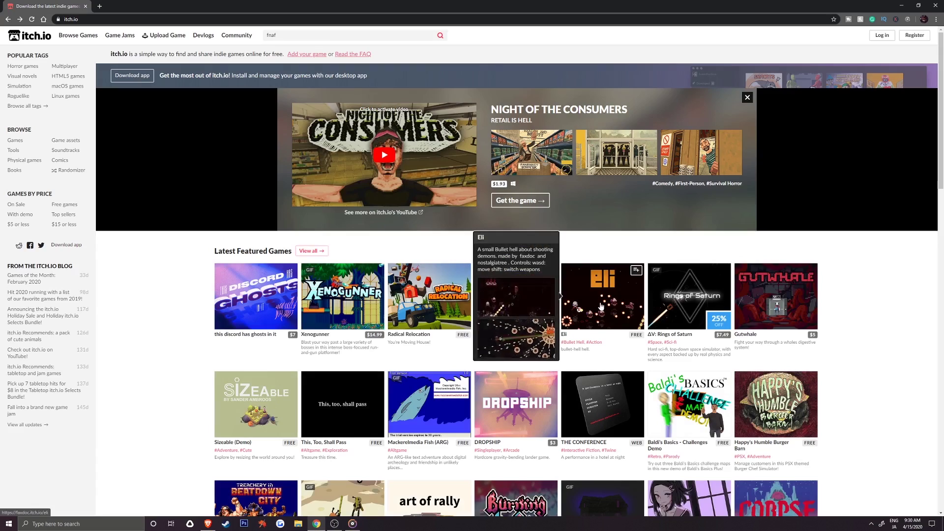
click(601, 307)
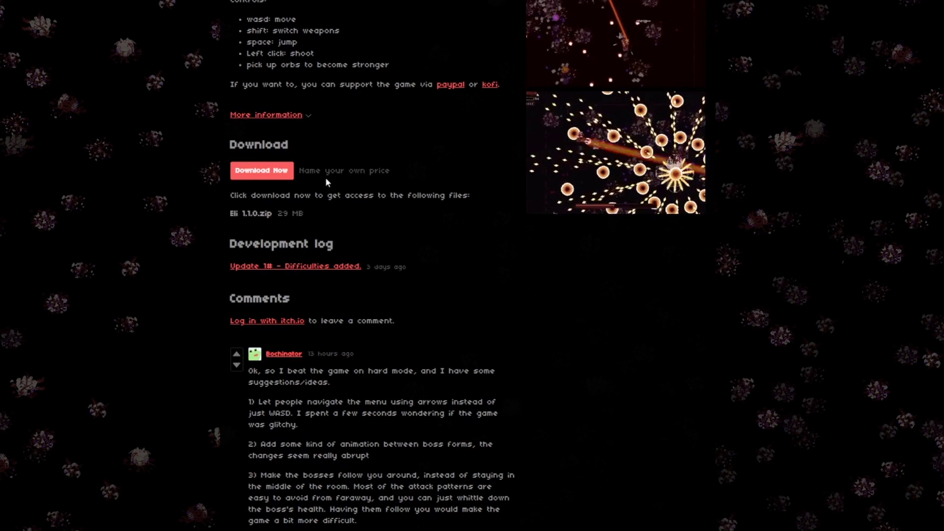
click(261, 175)
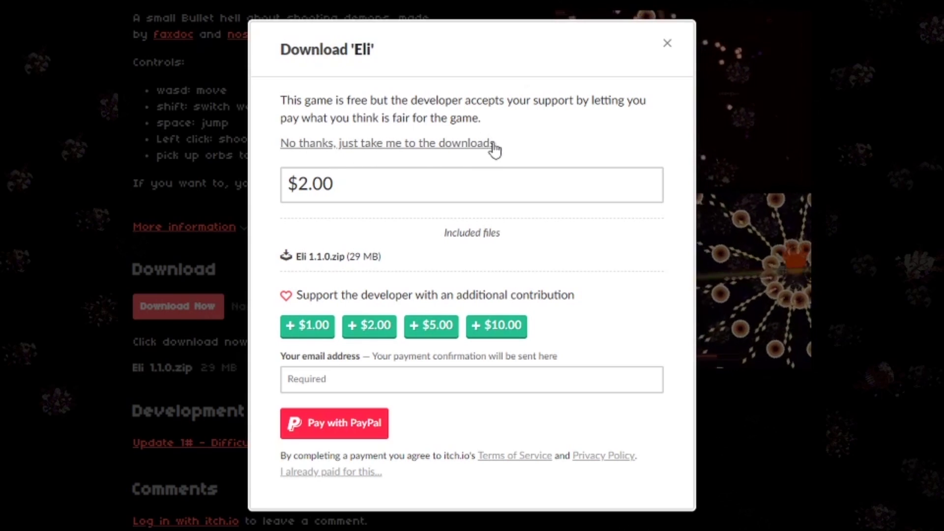
- Skip paying and save Eli 1.1.0.zip to the Desktop
click(415, 145)
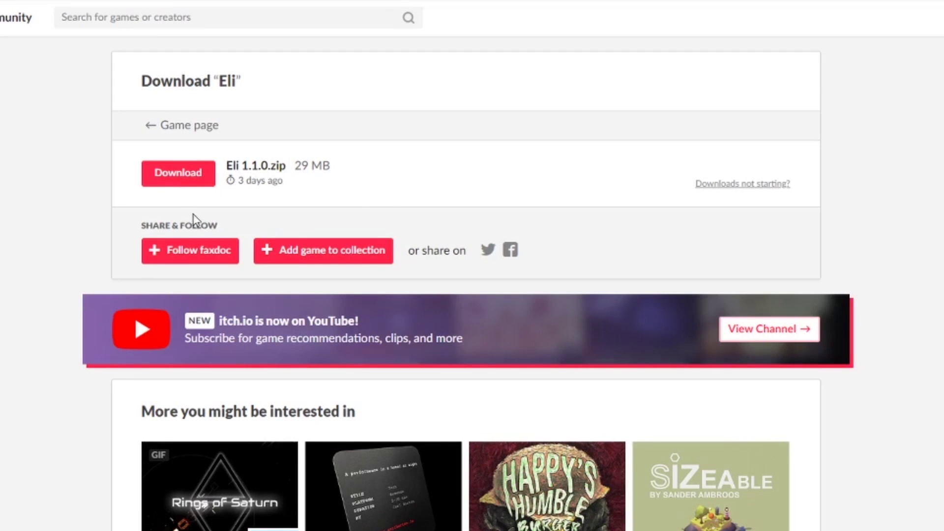
click(183, 174)
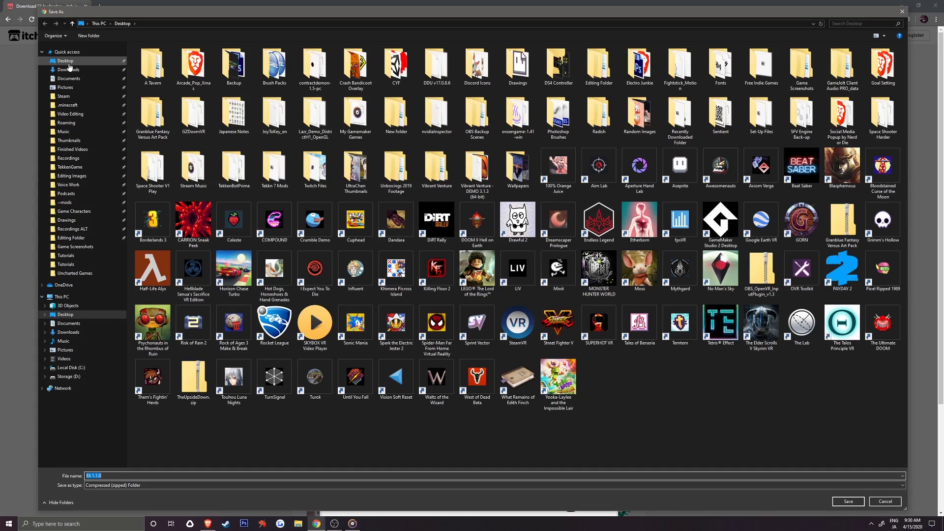
click(69, 63)
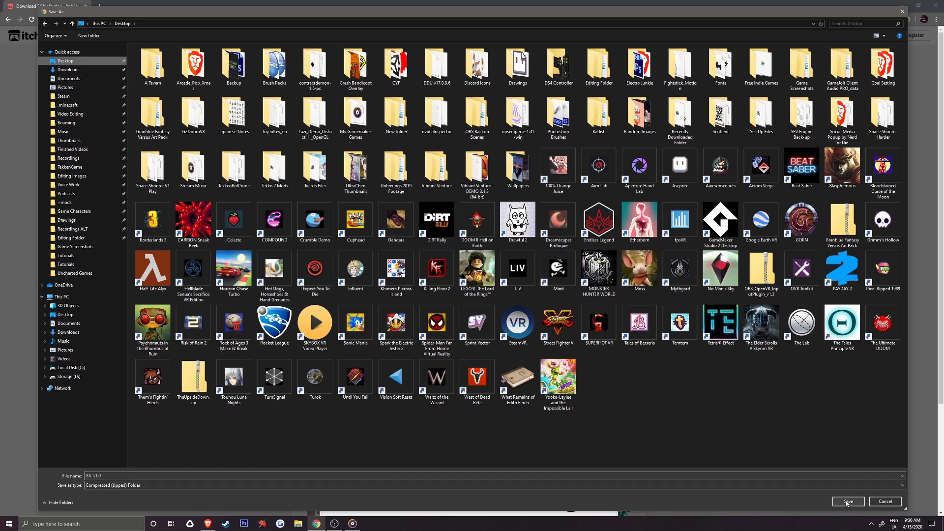
click(847, 502)
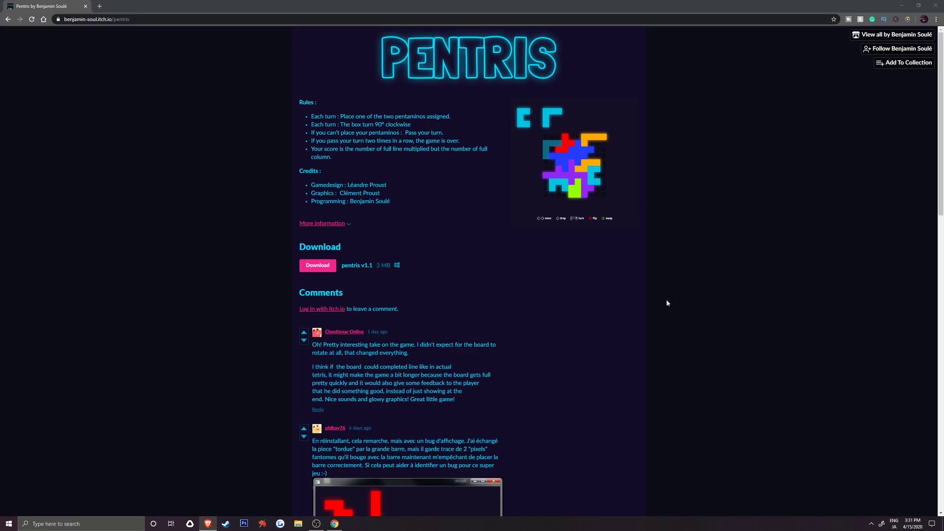
- Download the Pentris v1.1 archive and save it to the Desktop
click(319, 268)
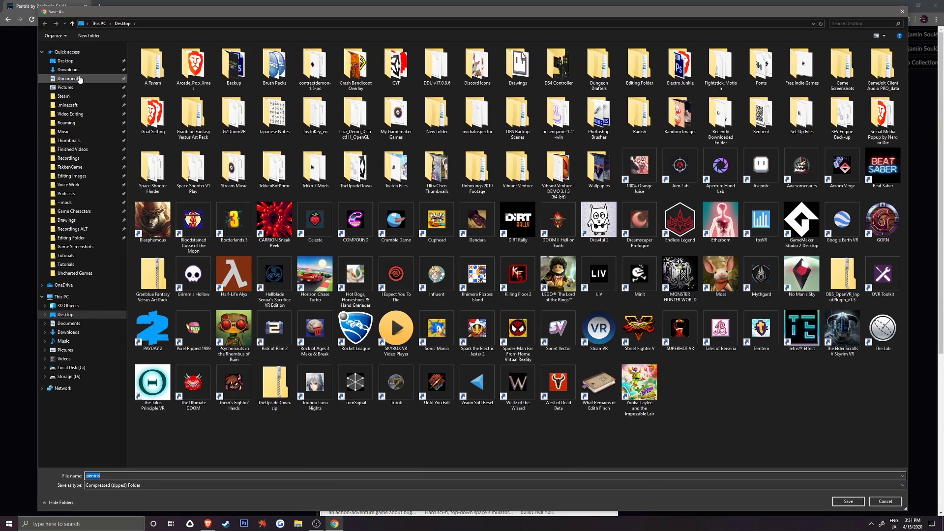
click(66, 61)
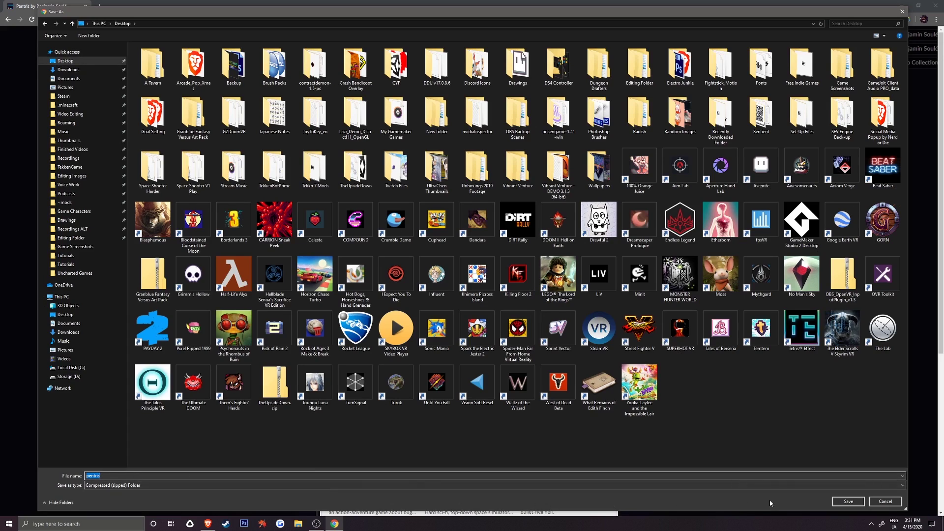
click(848, 502)
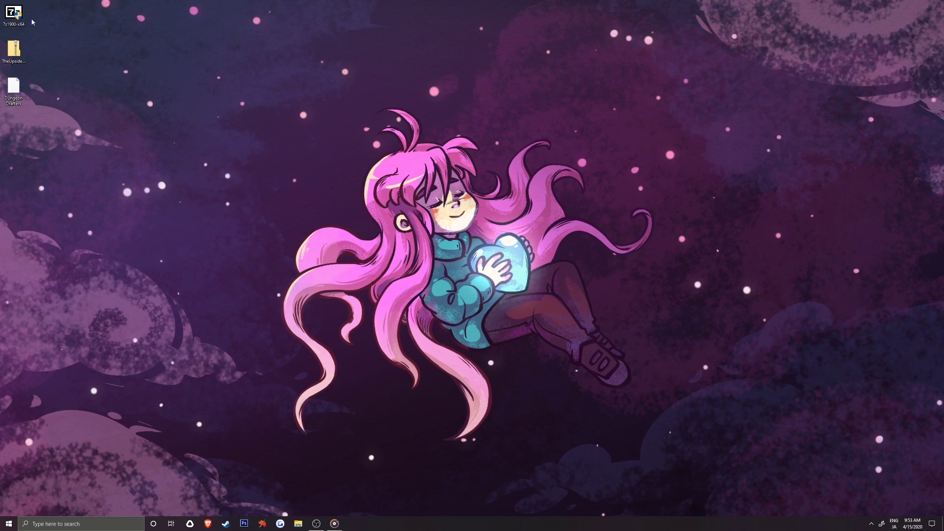
- Run 7z1900-x64, install 7-Zip 19.00 to the default C:\Program Files\7-Zip, and close setup
double_click(15, 17)
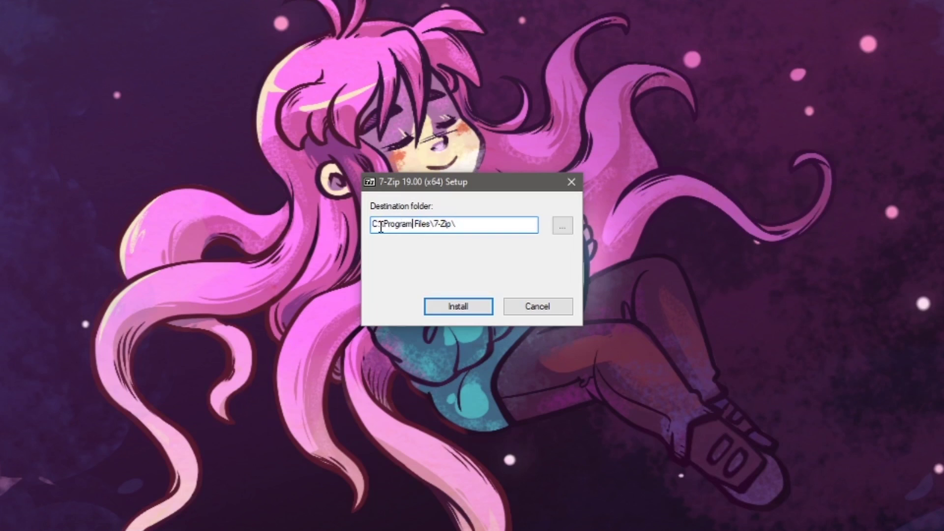
drag(381, 227, 370, 225)
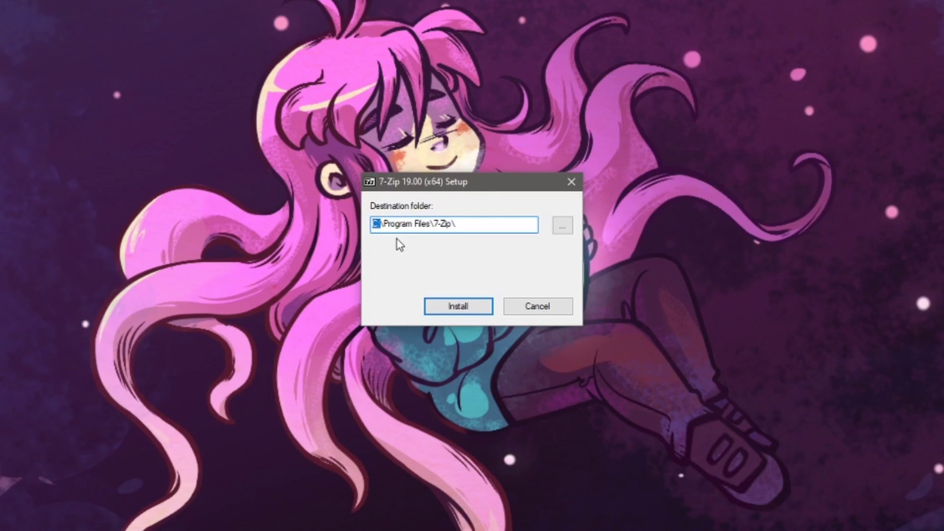
click(563, 231)
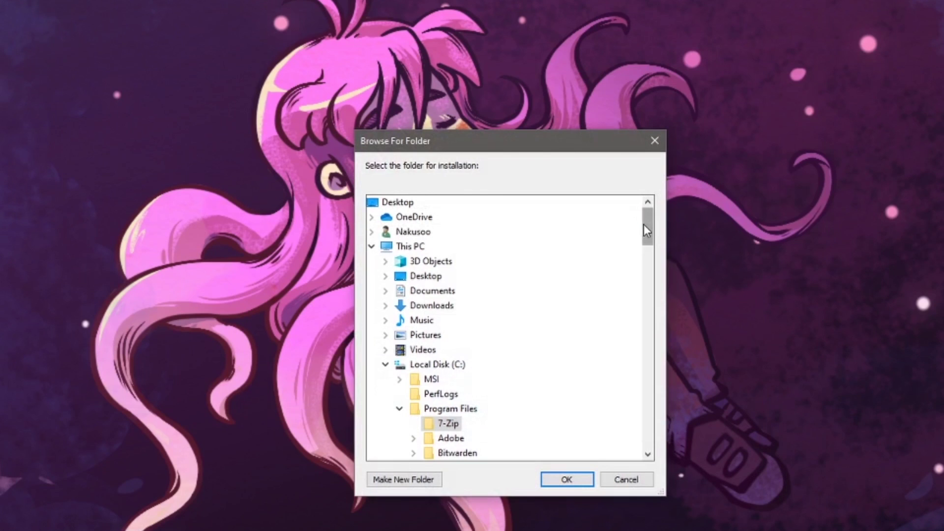
mouse_move(645, 224)
mouse_down()
mouse_move(646, 363)
mouse_move(635, 425)
mouse_move(646, 216)
mouse_move(643, 226)
mouse_up()
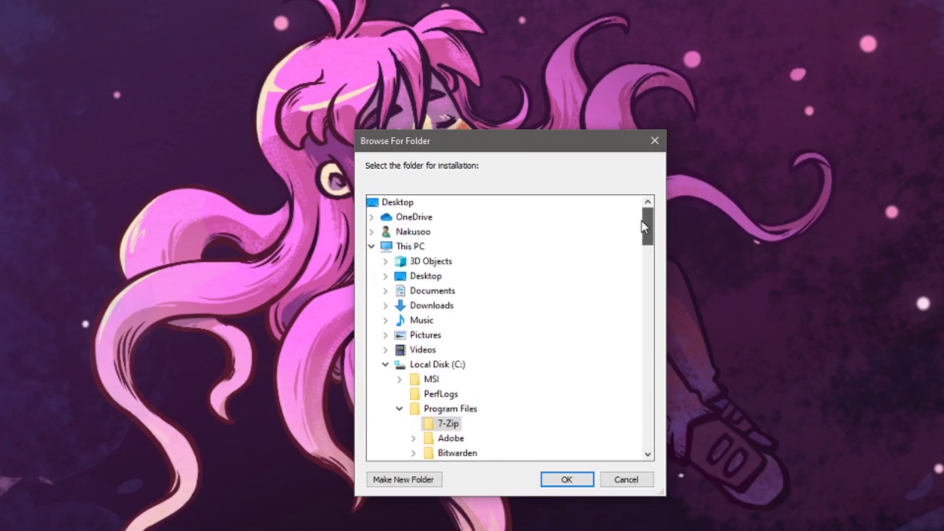
click(634, 481)
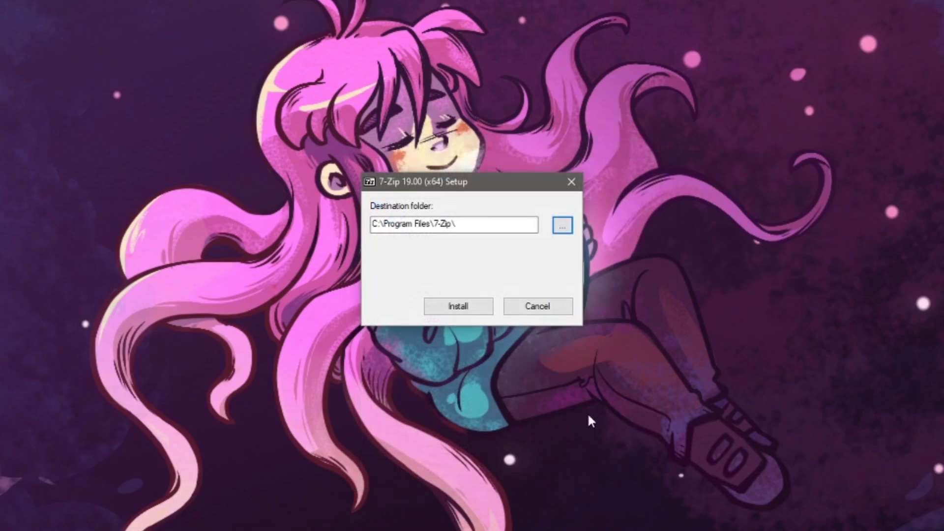
click(452, 312)
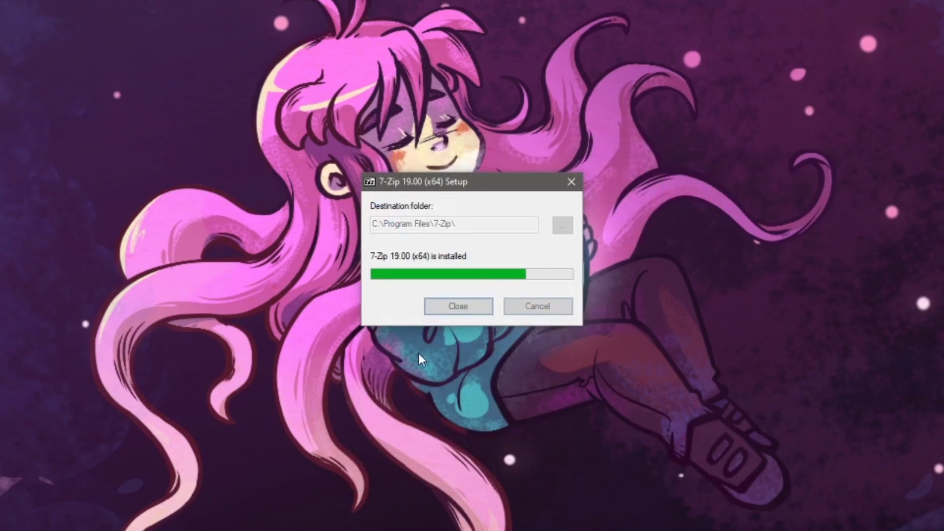
click(458, 306)
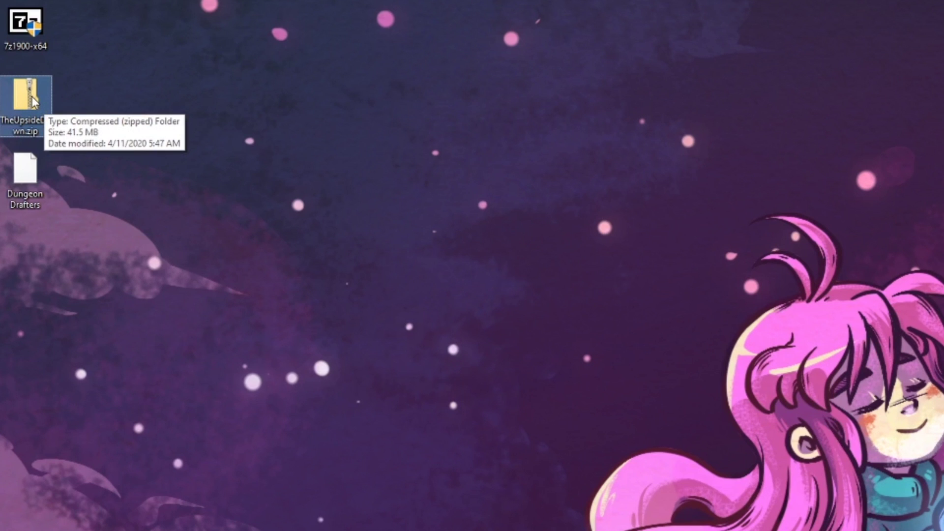
- Set TheUpsideDown.zip to always open with 7-Zip File Manager, browsing to C:\Program Files
right_click(31, 97)
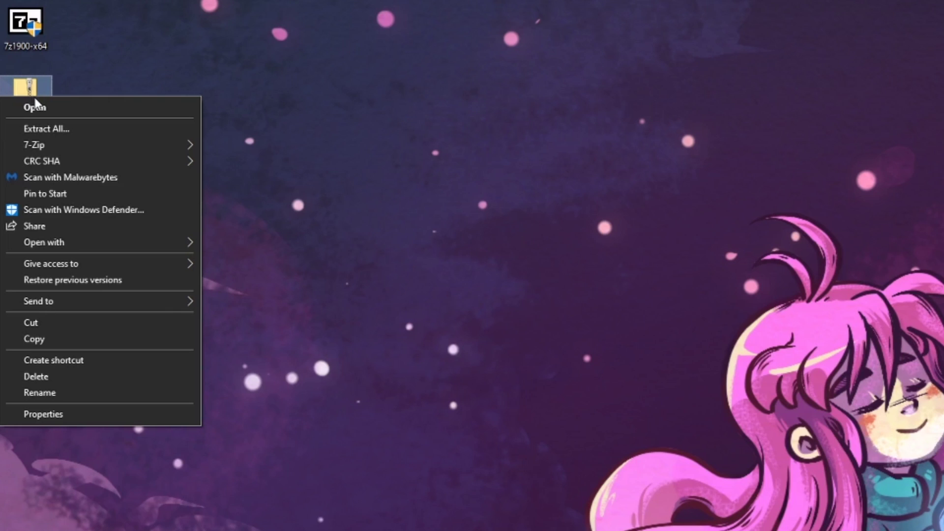
mouse_move(110, 243)
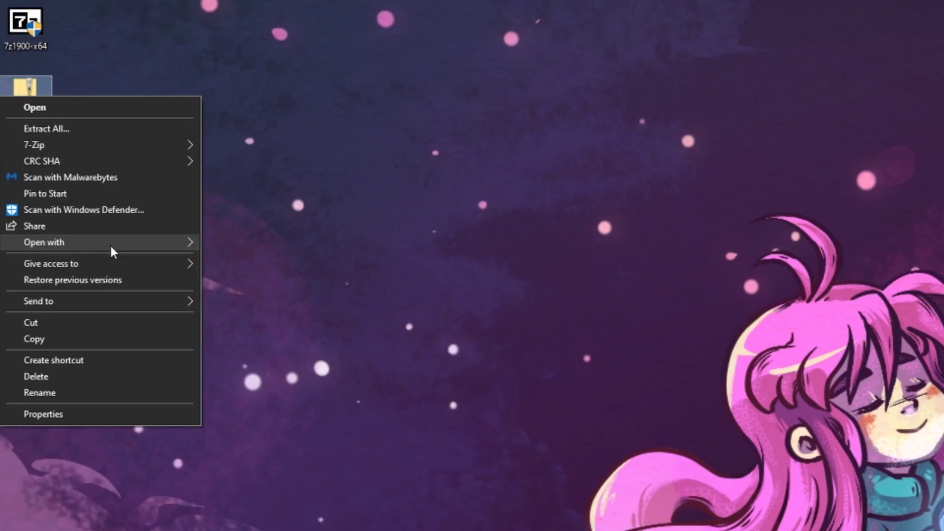
click(262, 297)
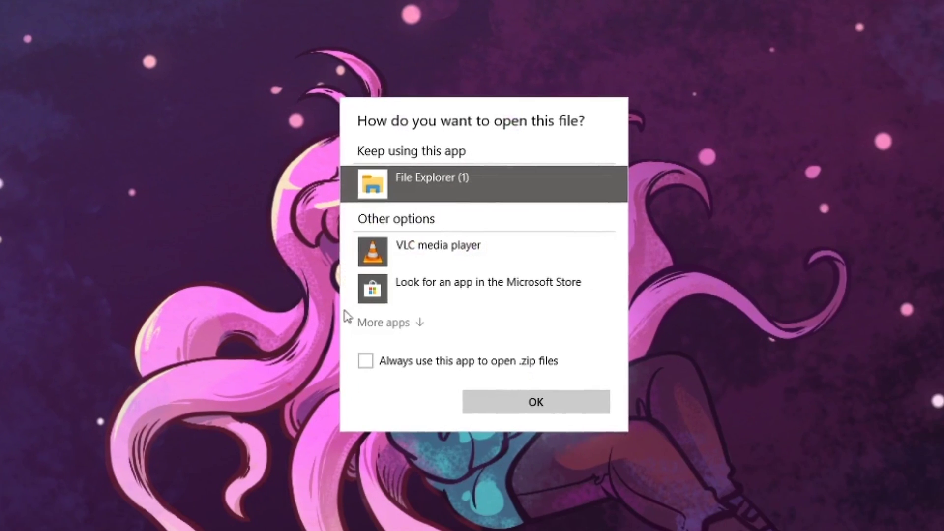
click(831, 500)
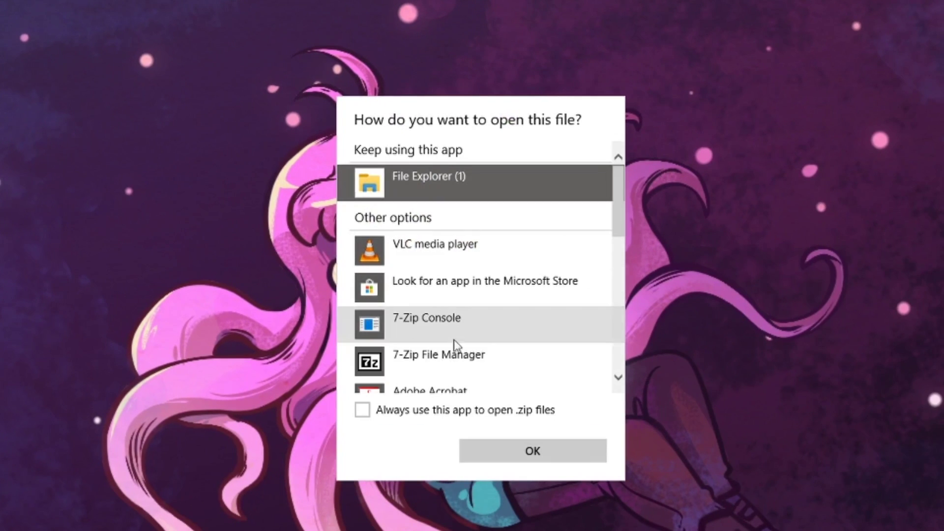
click(467, 355)
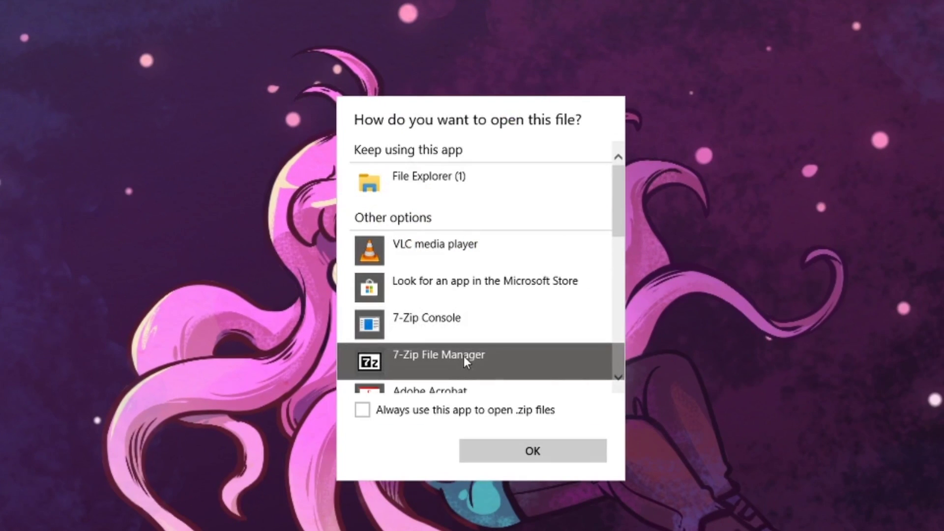
click(363, 411)
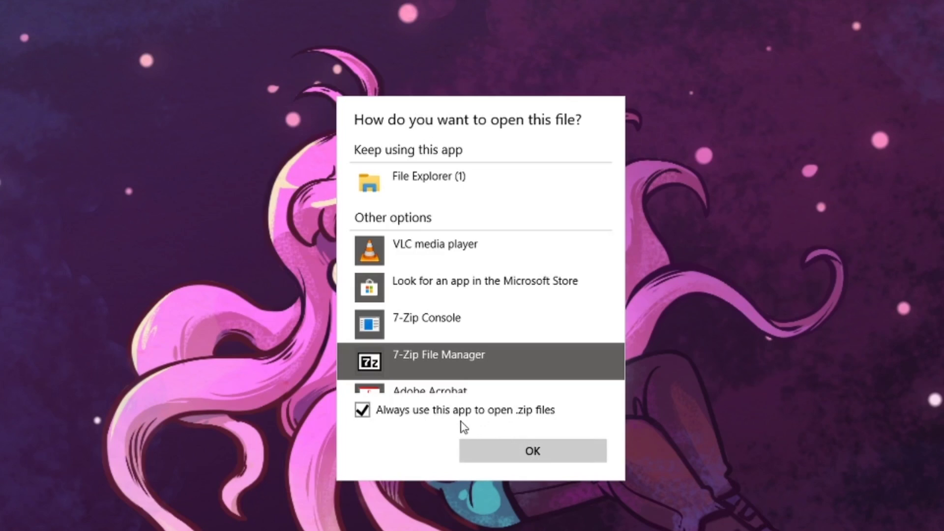
scroll(450, 337, down, 9)
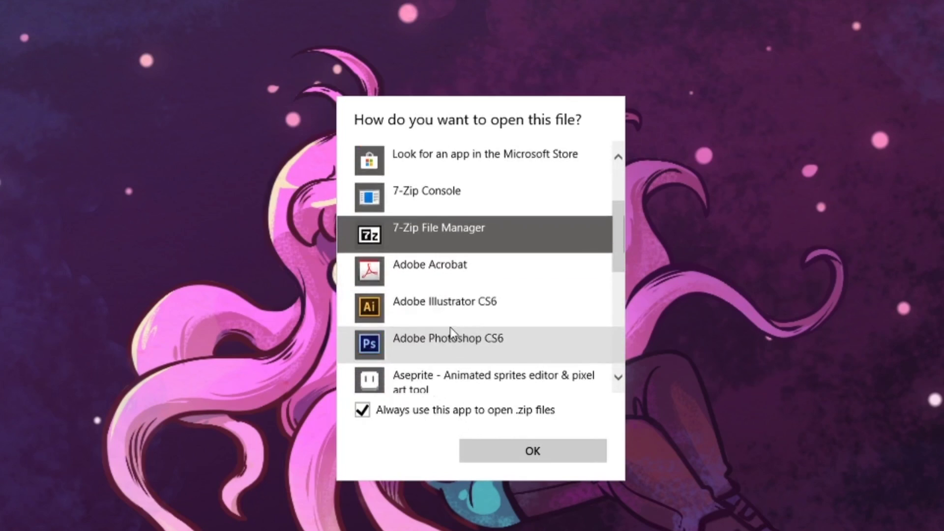
scroll(450, 326, down, 1)
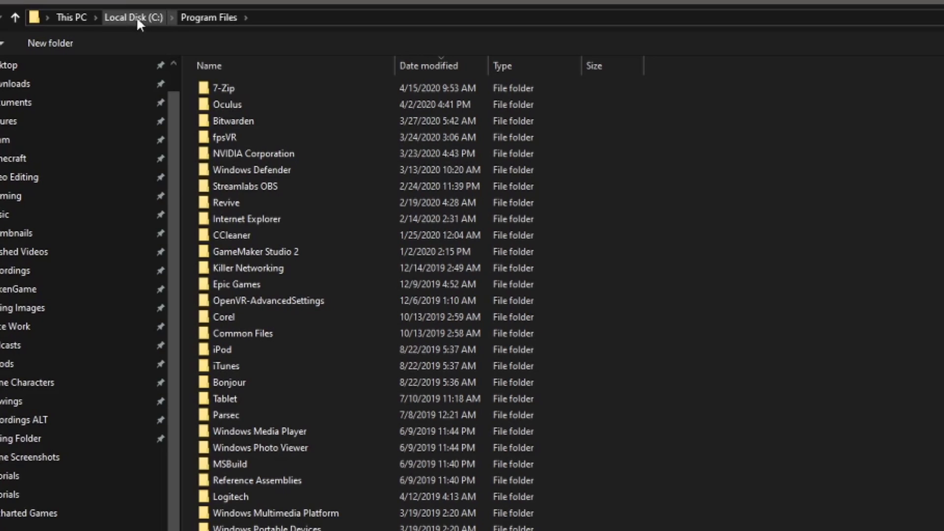
- Choose 7zFM from the 7-Zip folder as the .zip handler, close 7-Zip, and refresh the desktop
double_click(243, 88)
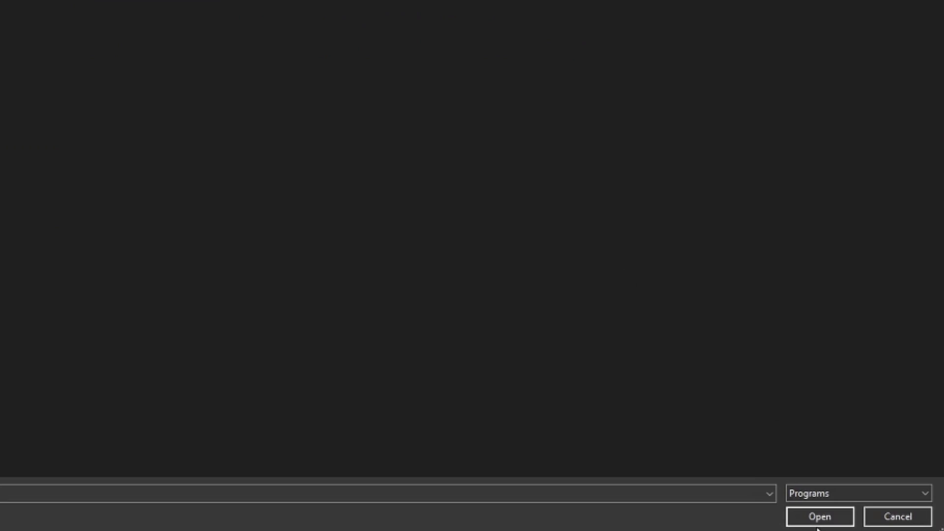
click(809, 511)
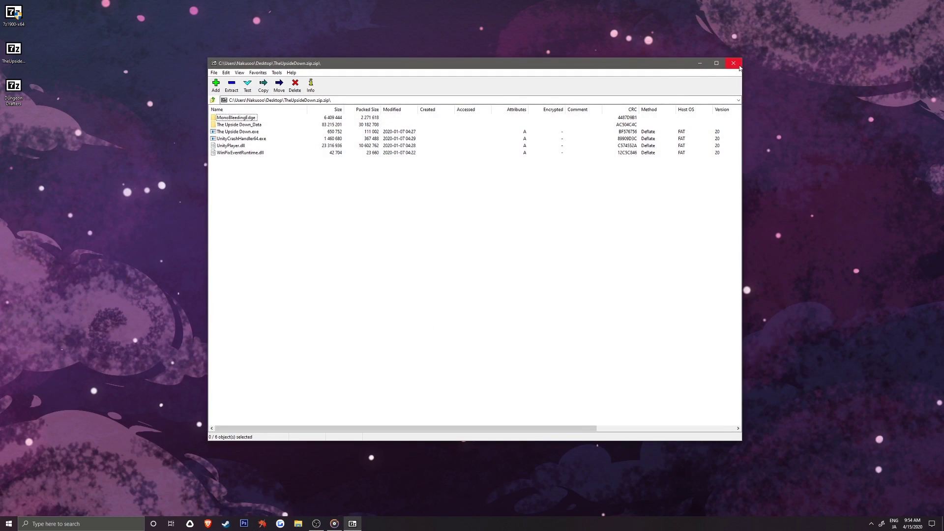
click(733, 63)
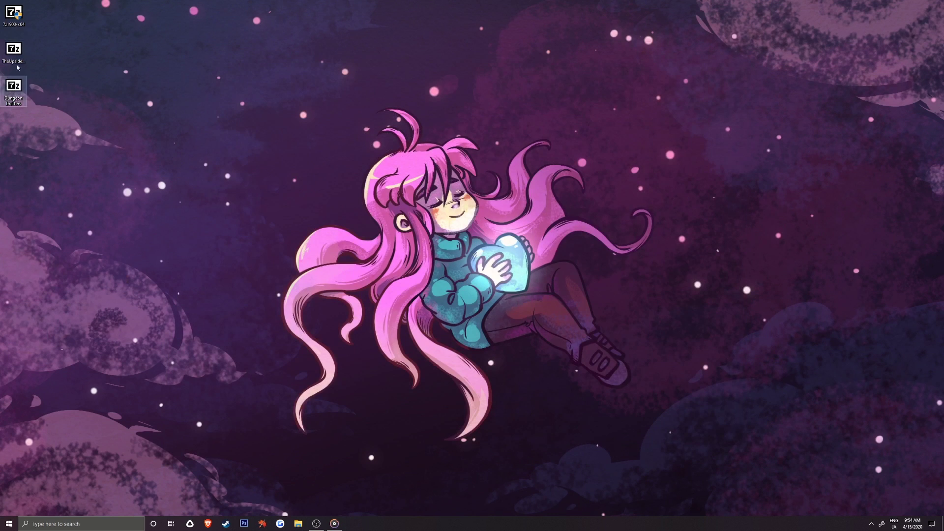
right_click(82, 60)
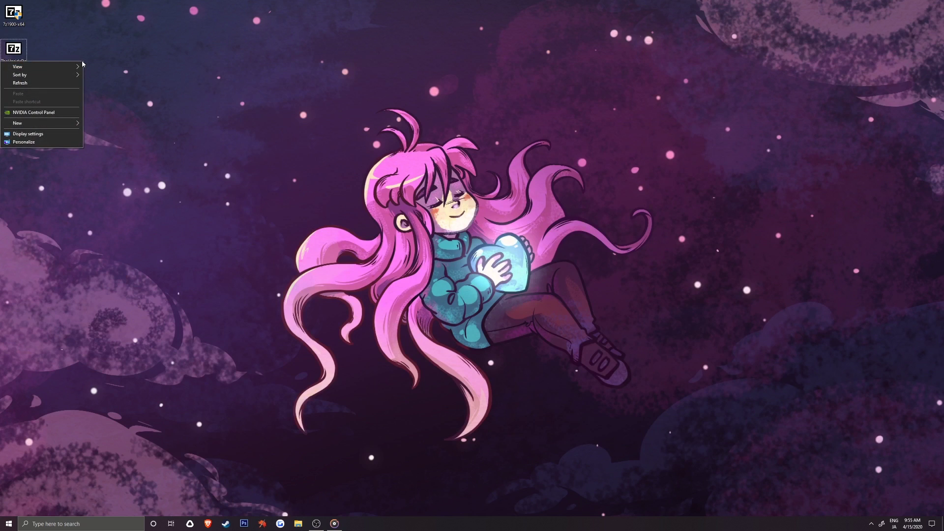
click(55, 80)
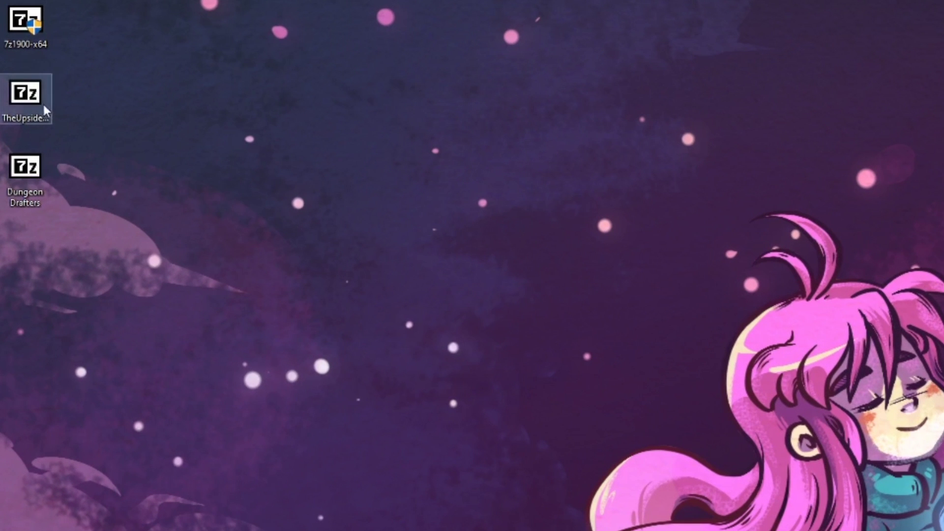
- Start a 7-Zip extraction of TheUpsideDown.zip with the output folder named TheUpsideDown
click(37, 98)
right_click(37, 98)
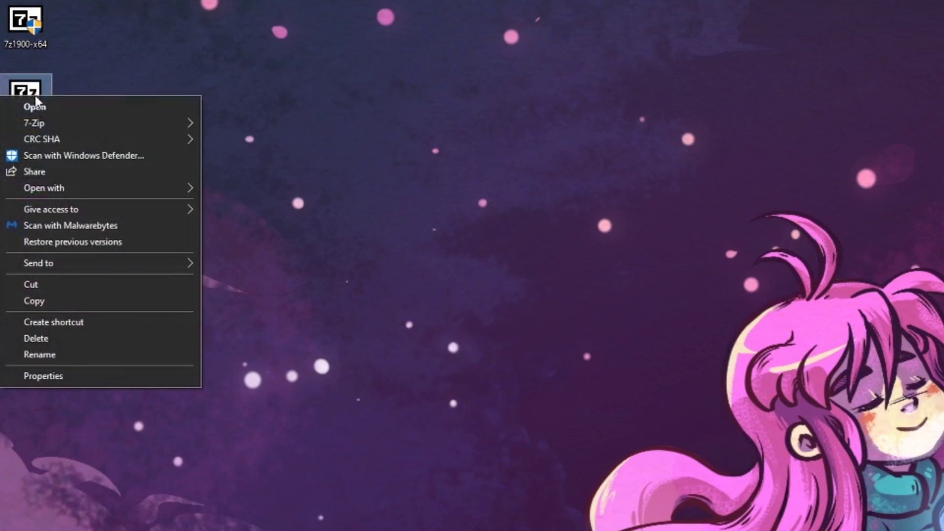
mouse_move(57, 122)
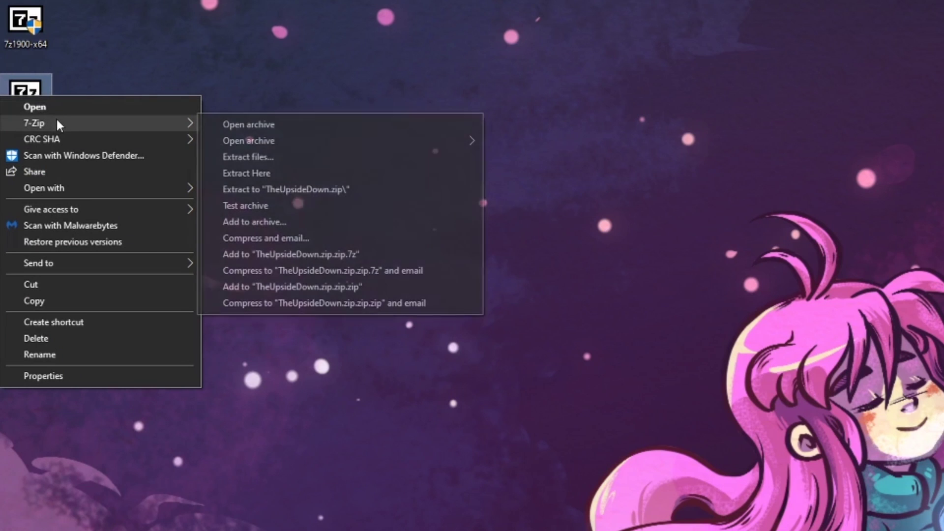
click(266, 157)
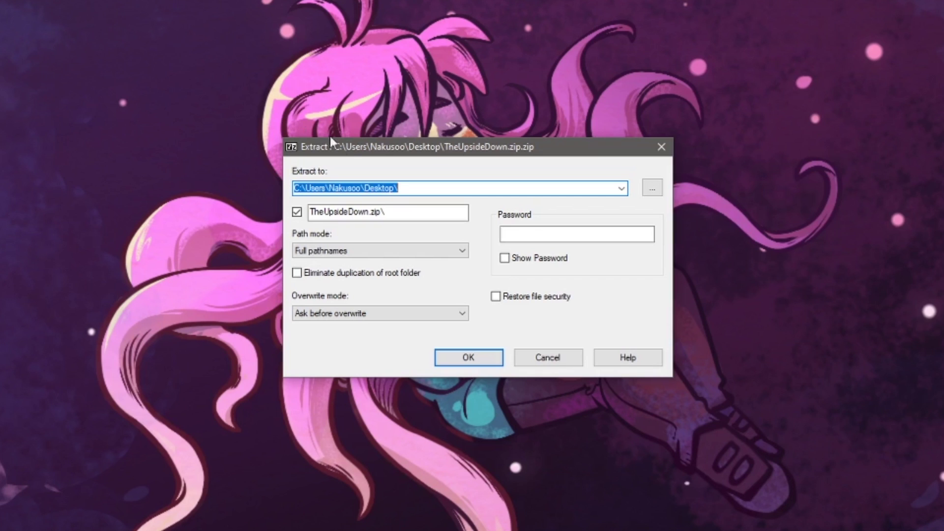
click(414, 186)
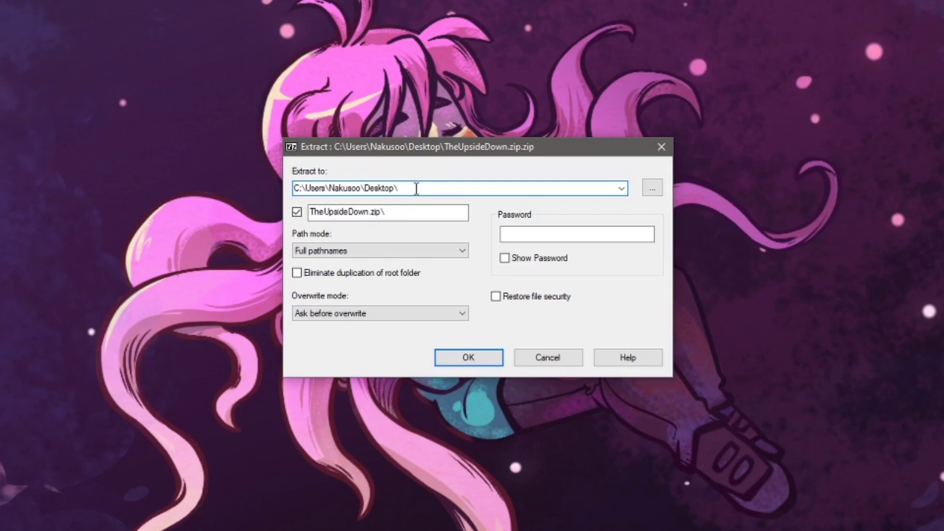
click(651, 189)
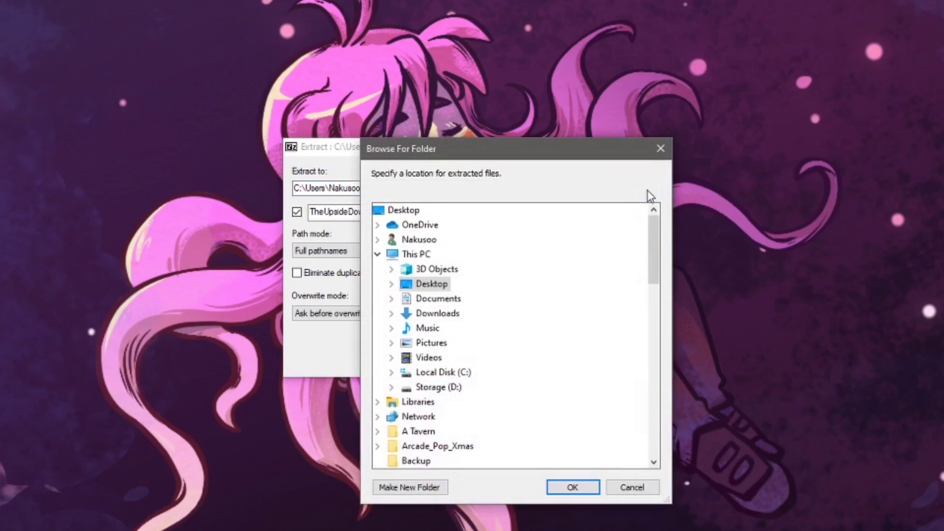
drag(654, 236, 659, 379)
click(634, 486)
click(394, 212)
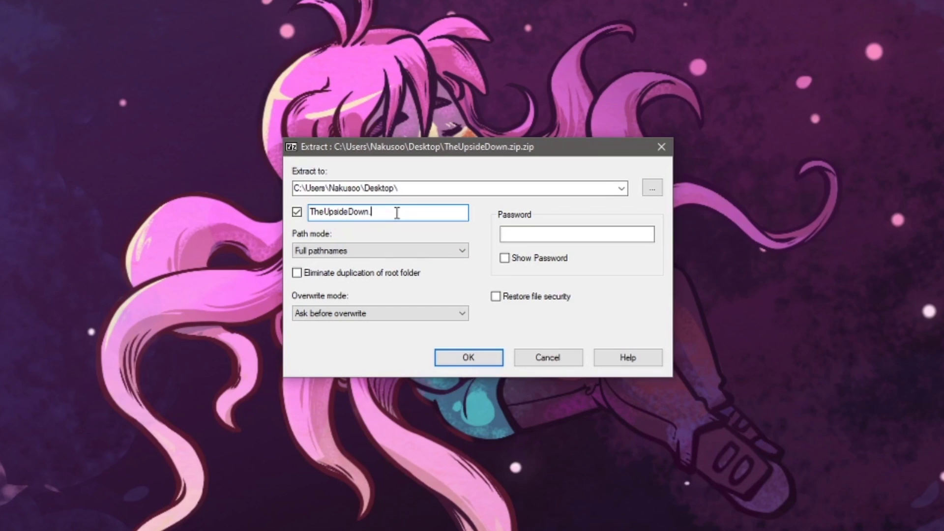
key(Return)
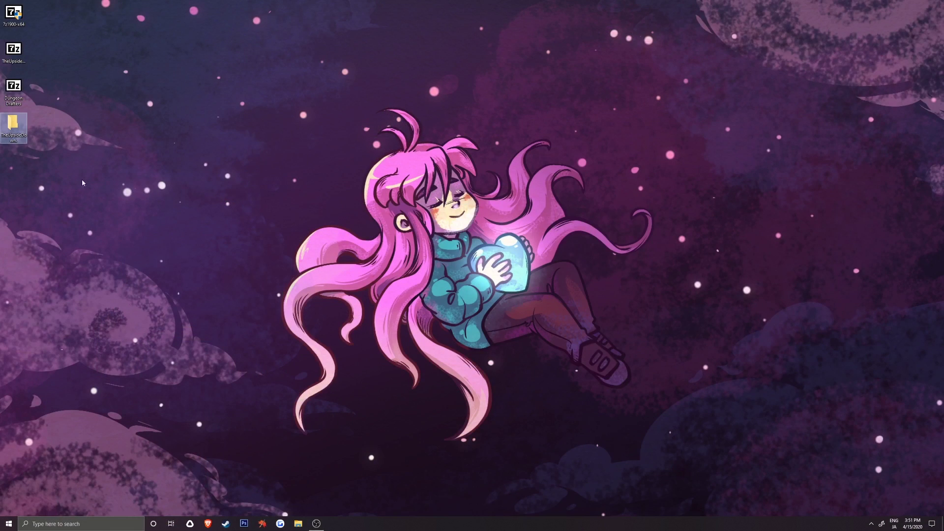
- Open the new TheUpsideDown desktop folder and confirm extracting the archive into it
double_click(13, 126)
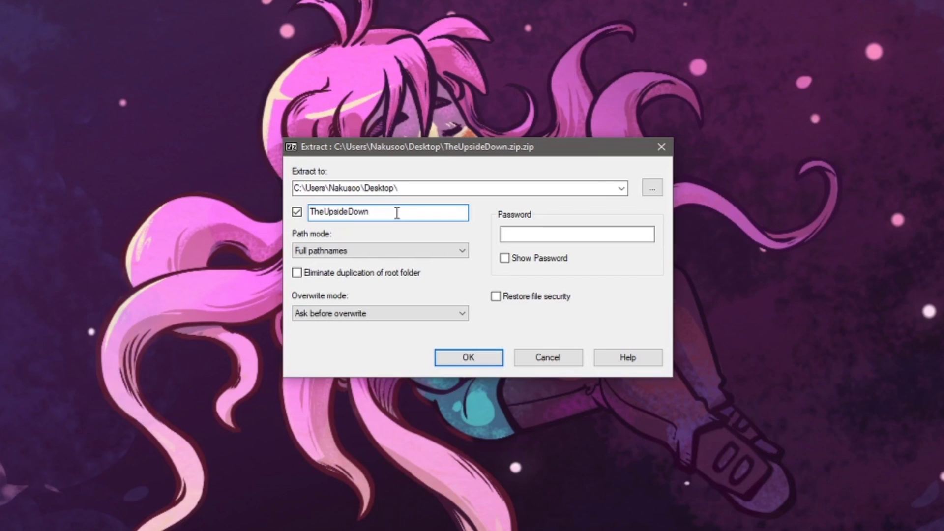
click(348, 189)
double_click(362, 188)
click(466, 357)
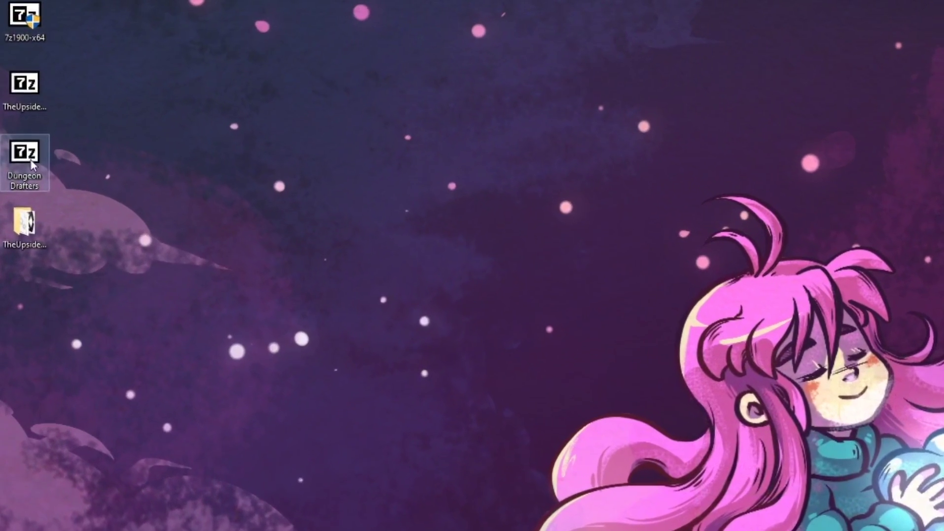
- Extract Dungeon Drafters.rar with 7-Zip into a Dungeon Drafters folder, removing the trailing backslash
right_click(31, 162)
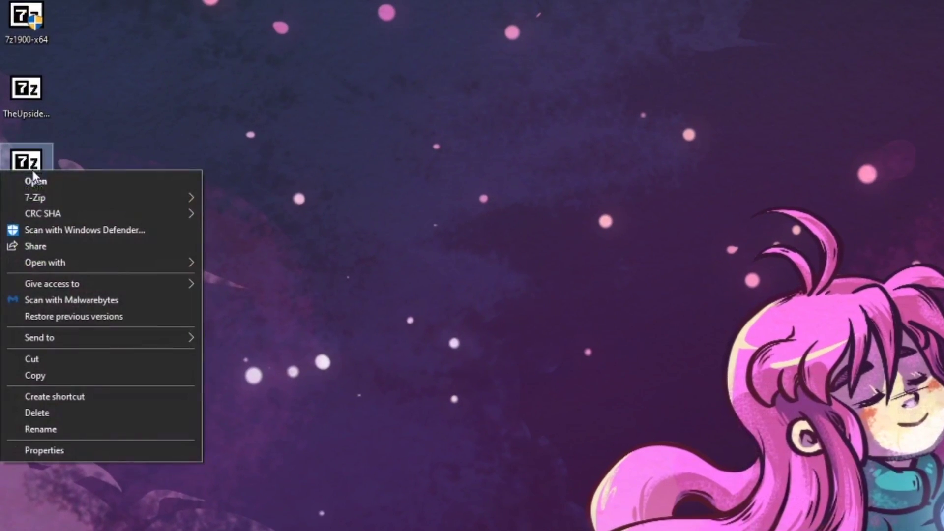
mouse_move(70, 185)
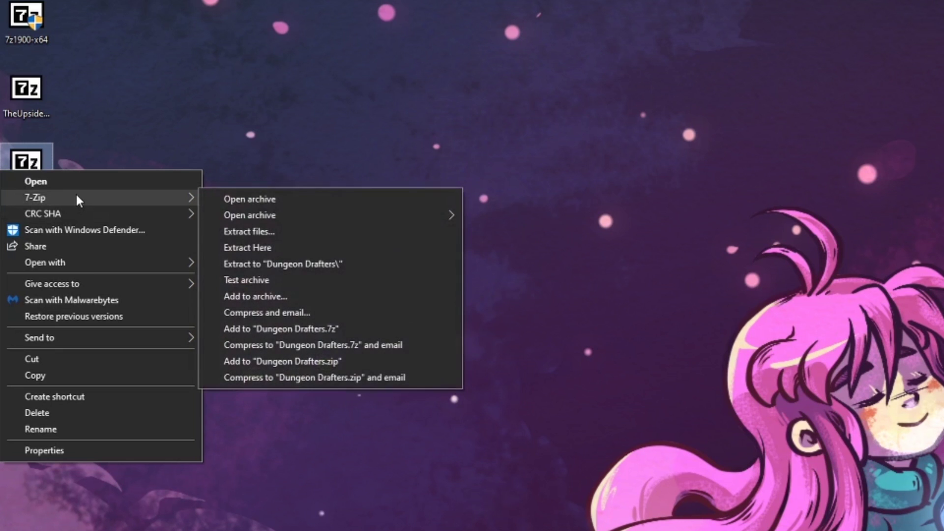
click(265, 231)
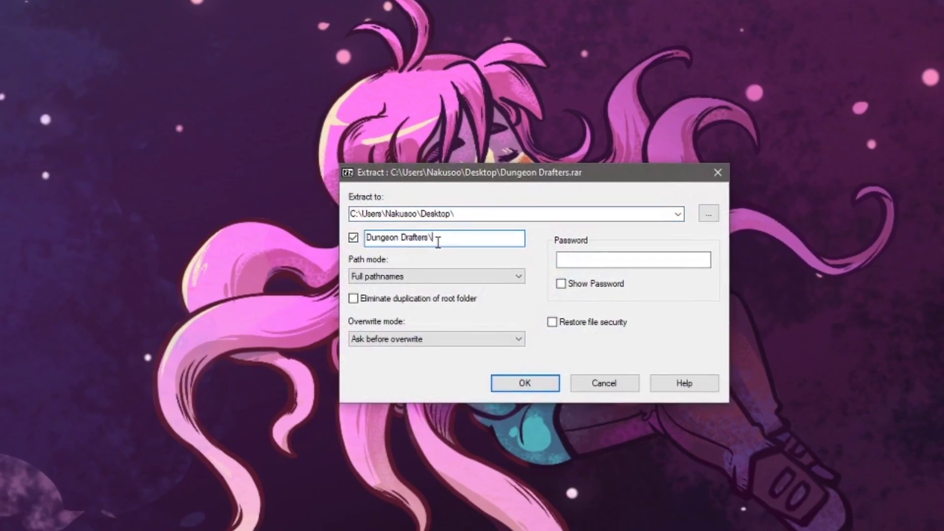
click(567, 309)
key(BackSpace)
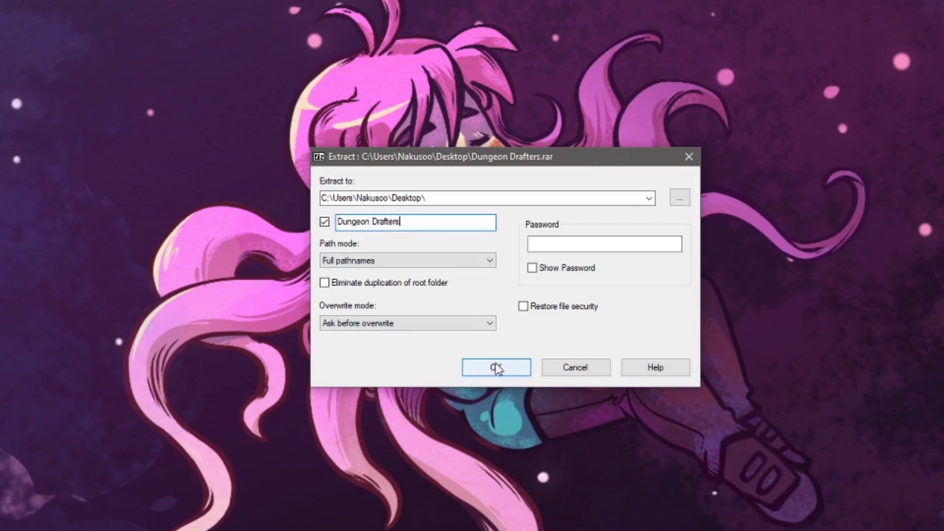
click(497, 368)
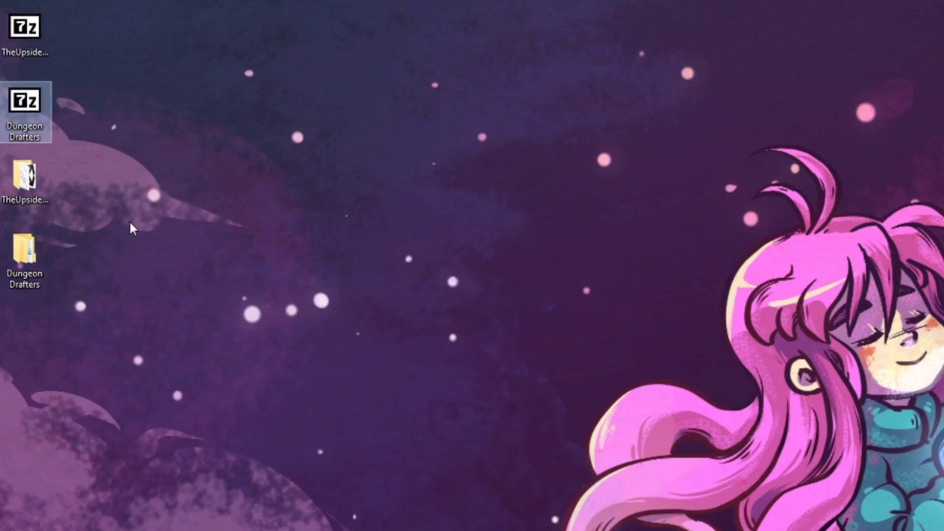
click(67, 147)
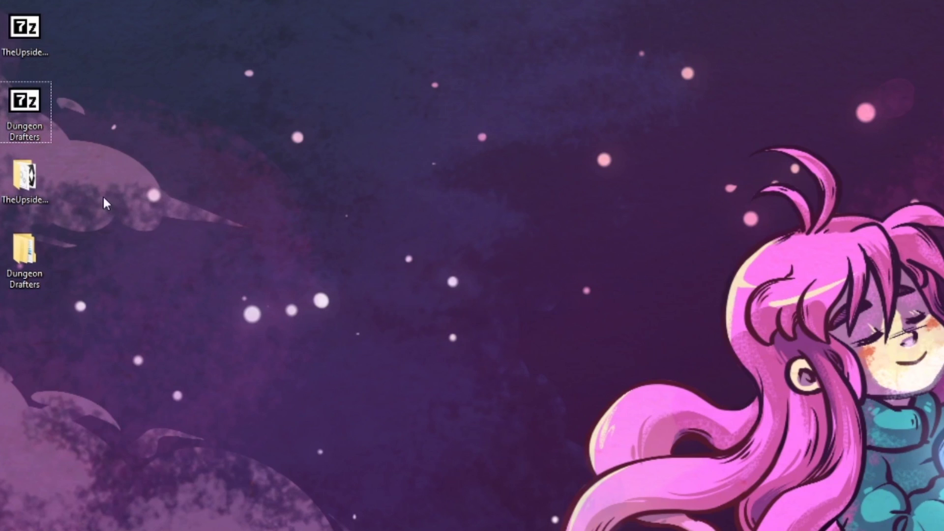
- Launch The Upside Down.exe from the TheUpsideDown folder with Windowed ticked, reaching its main menu
double_click(27, 197)
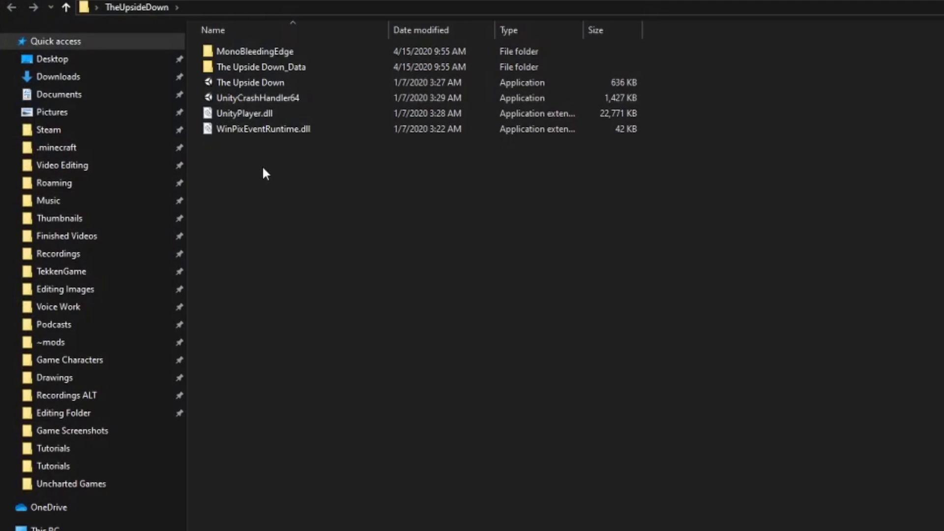
double_click(261, 83)
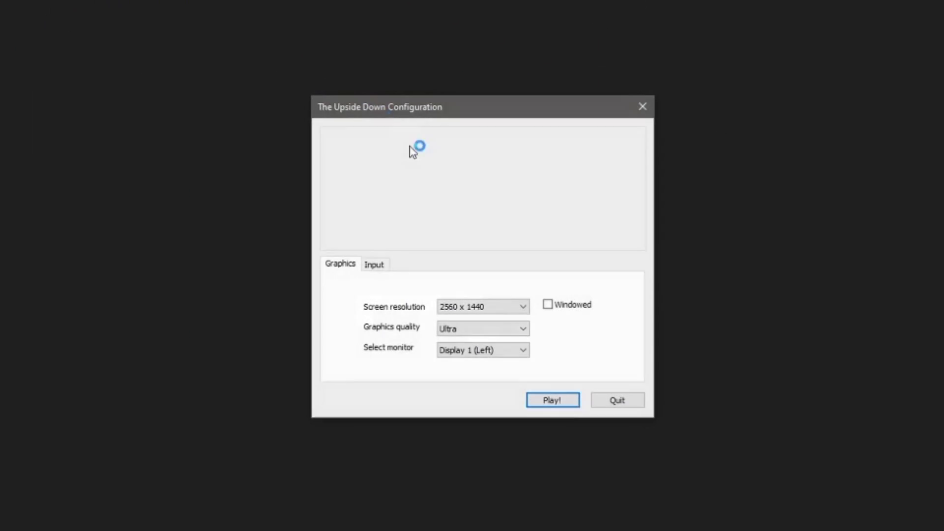
click(547, 305)
key(Return)
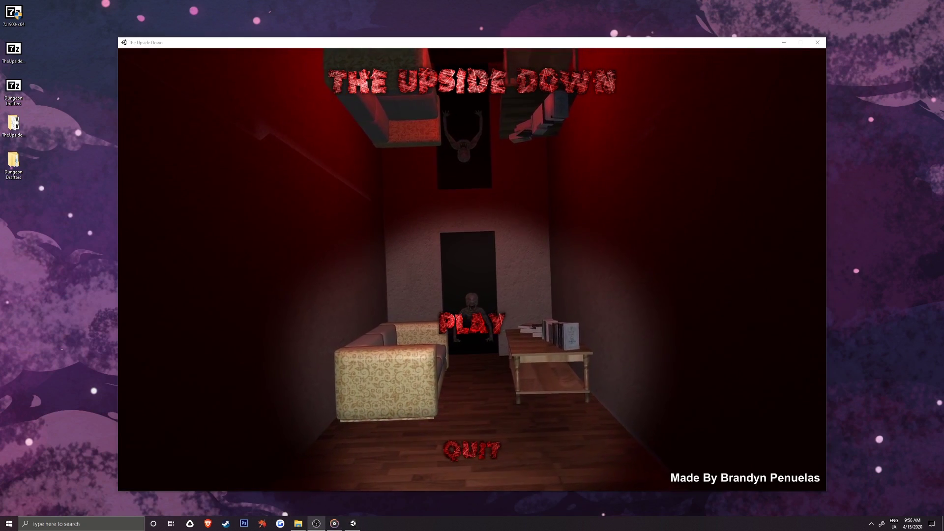
click(606, 42)
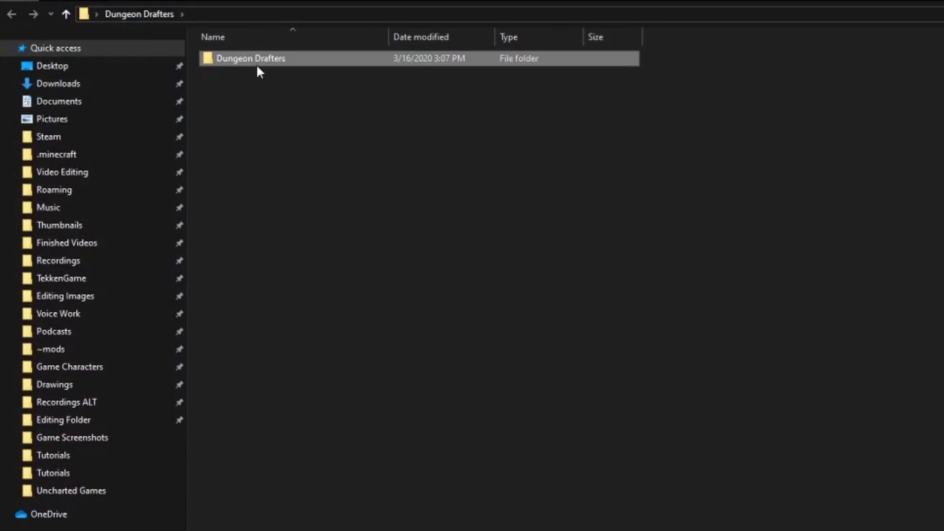
- Run the Dungeon Drafters application from the inner Dungeon Drafters folder
double_click(257, 67)
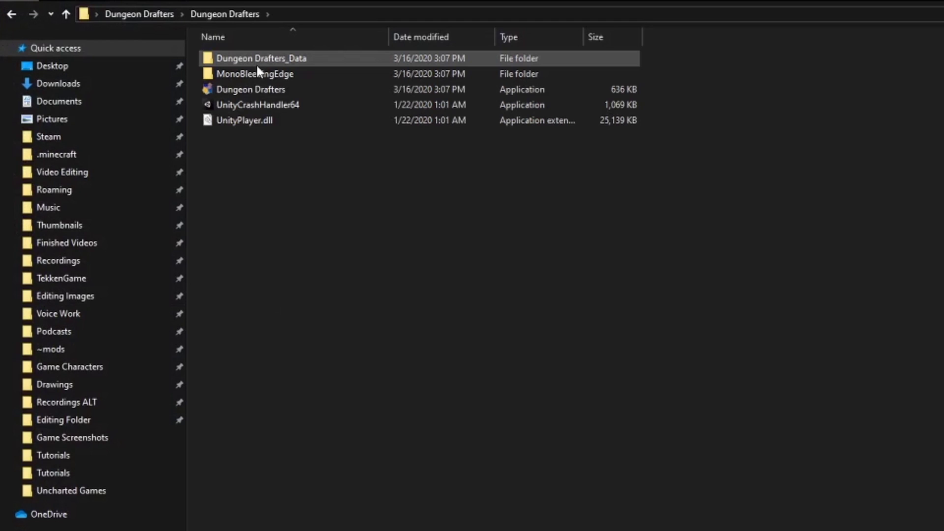
double_click(257, 89)
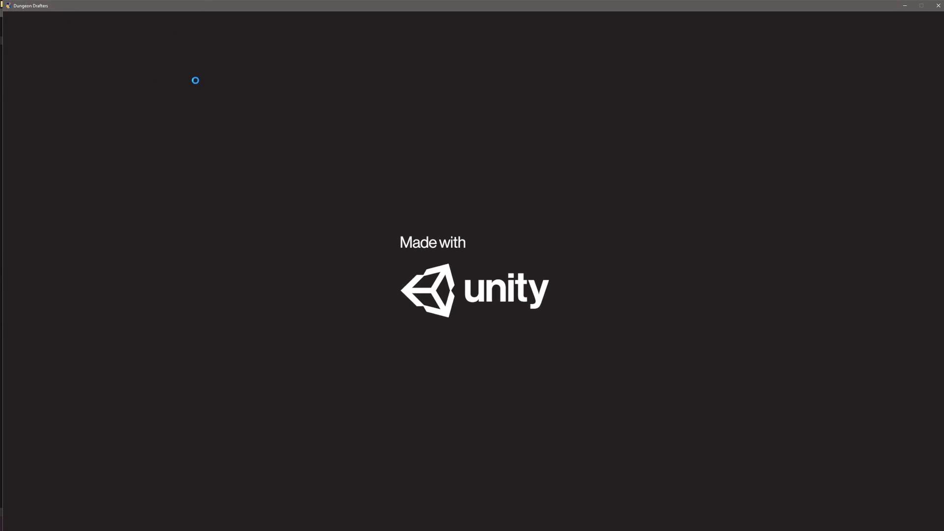